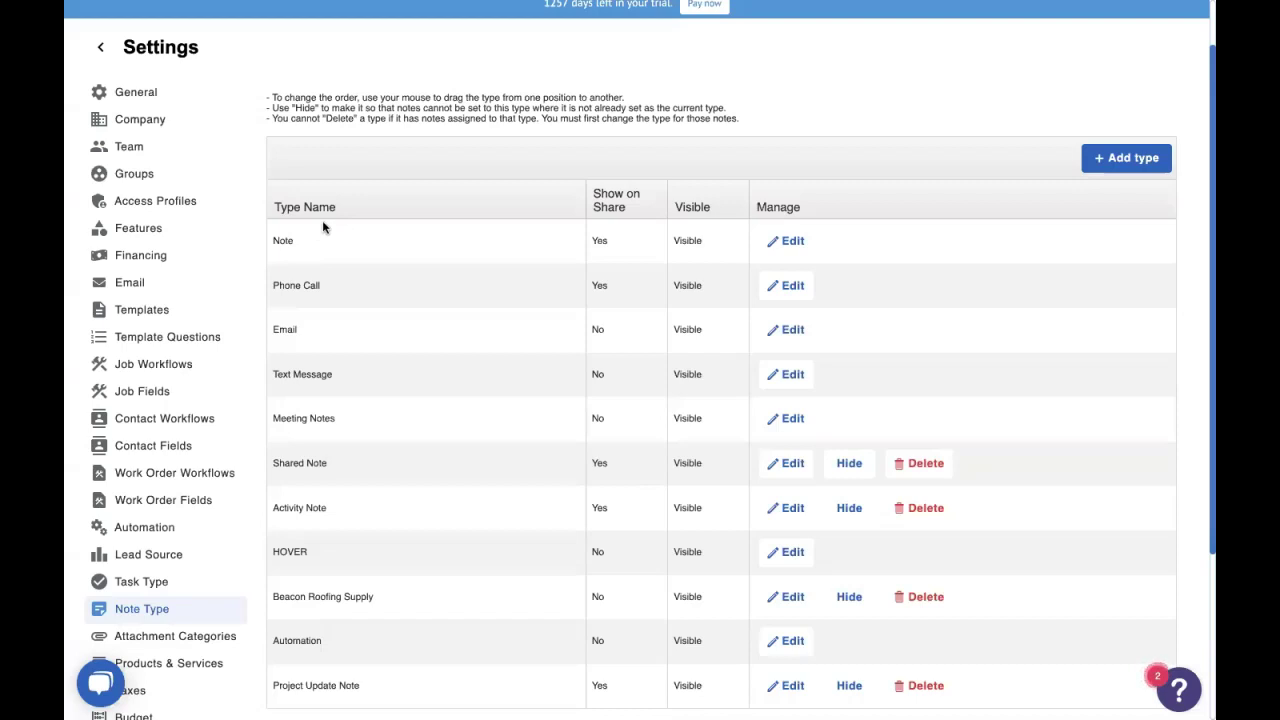
Step: Open the form for adding a new note type from the Note Type settings
click(1126, 162)
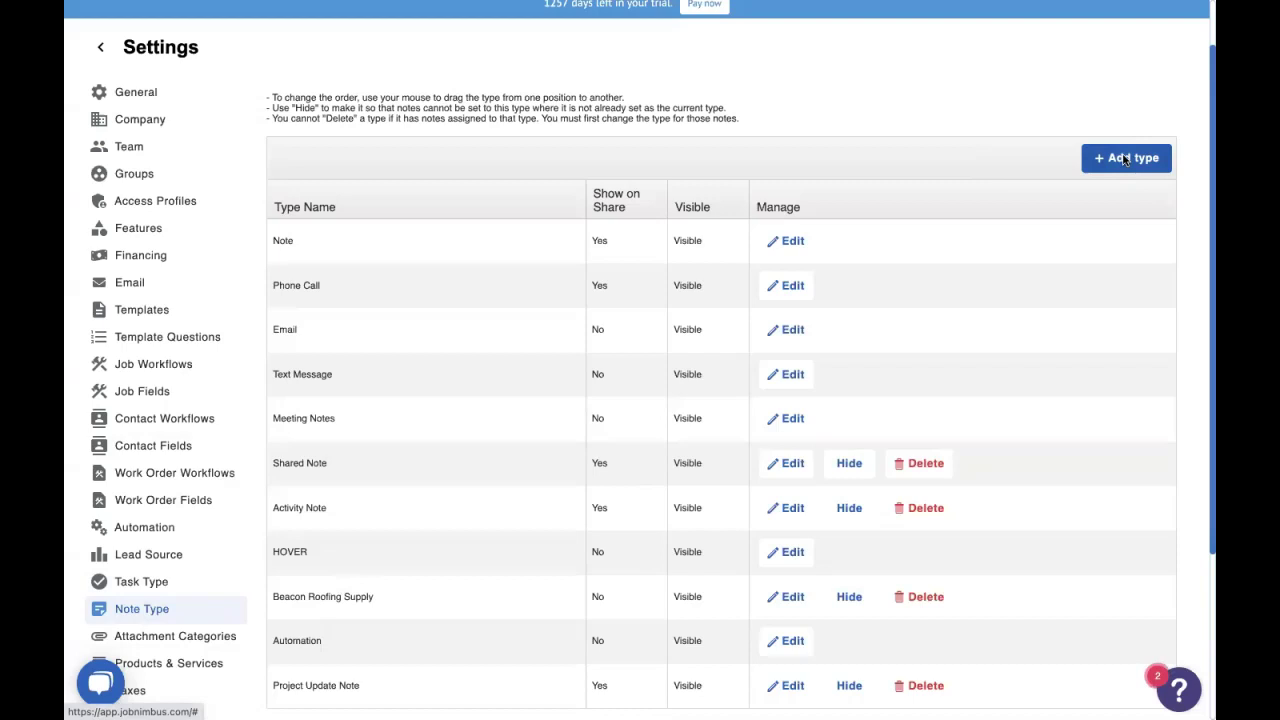
Step: Save a new note type named 'Angry Customer' and go to the Automation settings
click(702, 349)
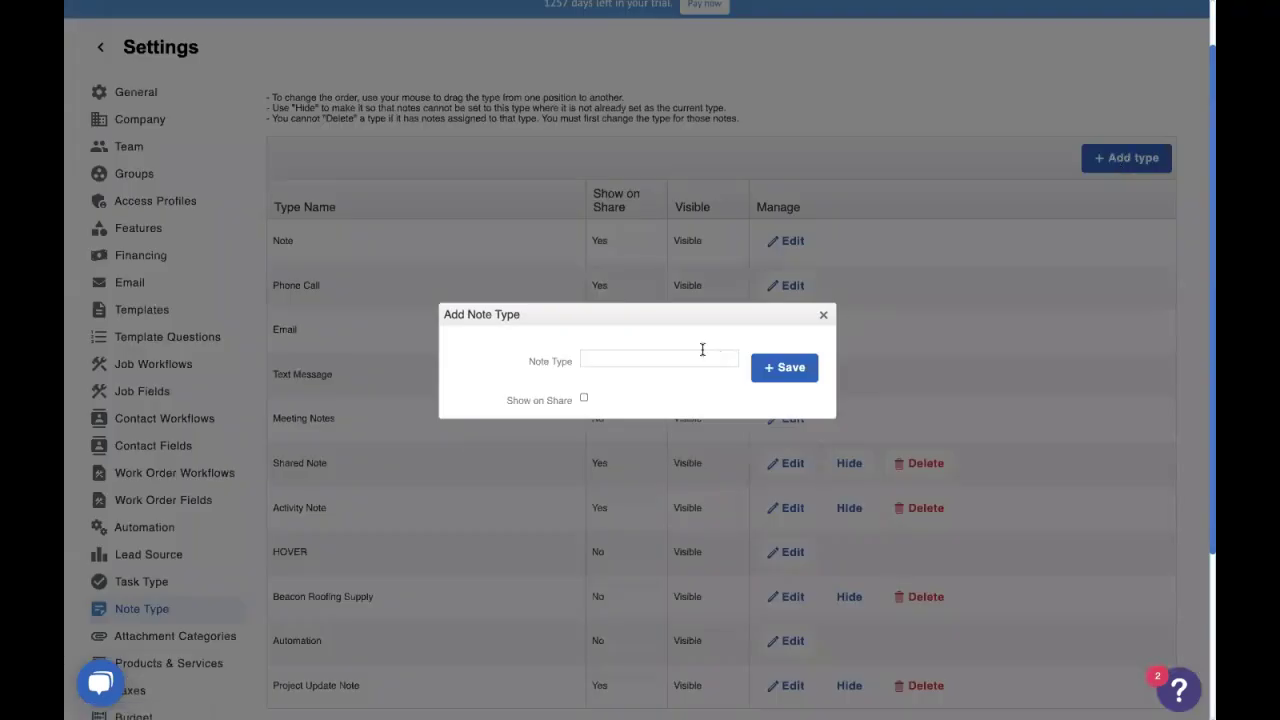
key(Return)
text(Angry Customer)
click(766, 373)
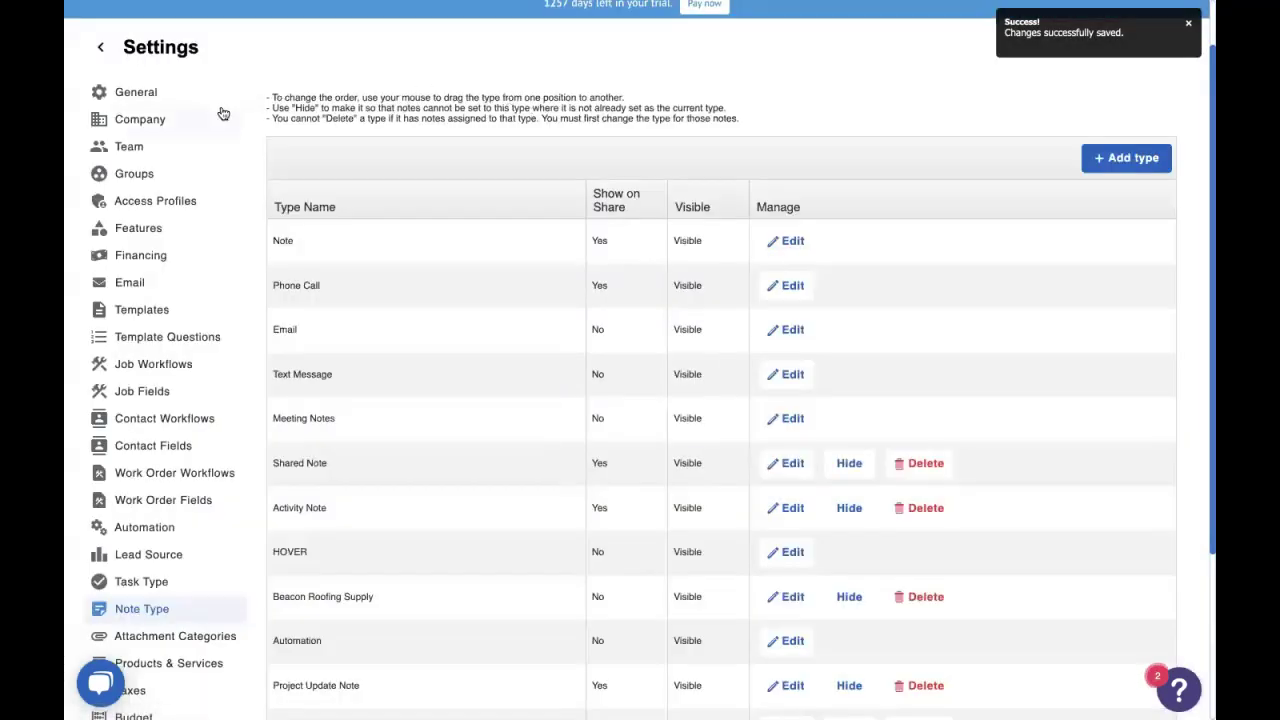
click(163, 529)
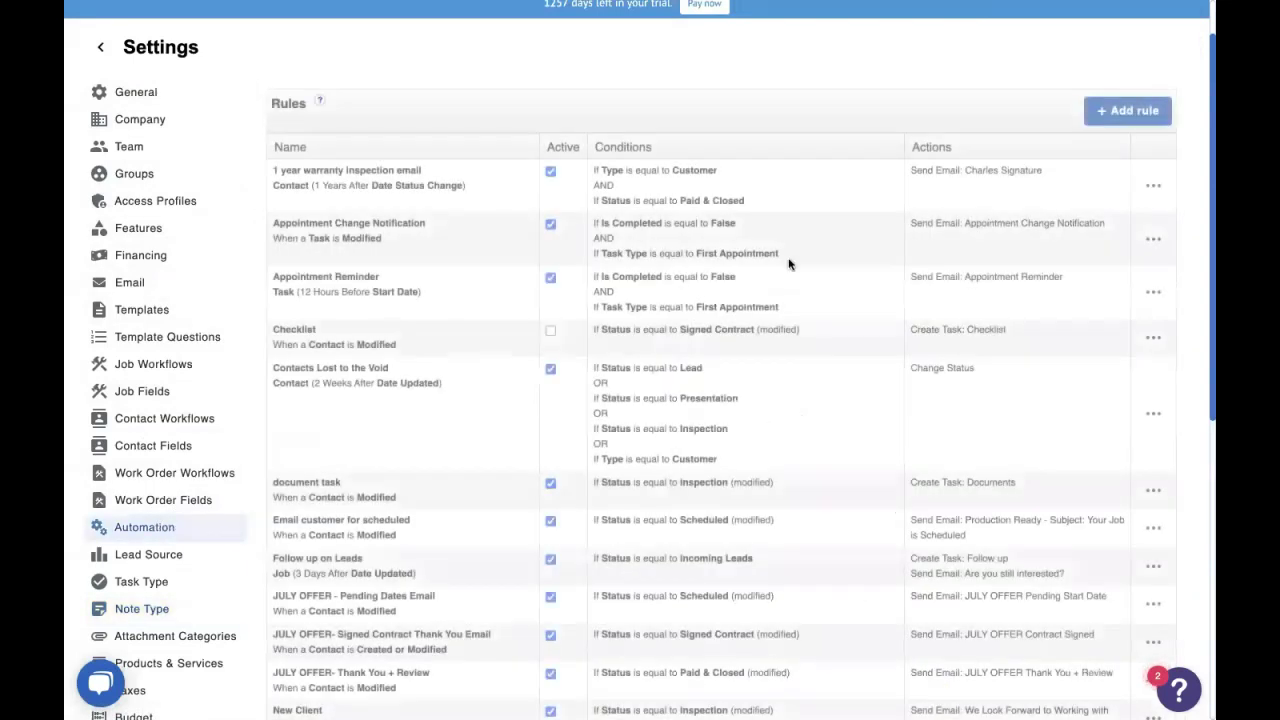
Step: Start a new automation rule triggered when an Activity is Created
click(1140, 111)
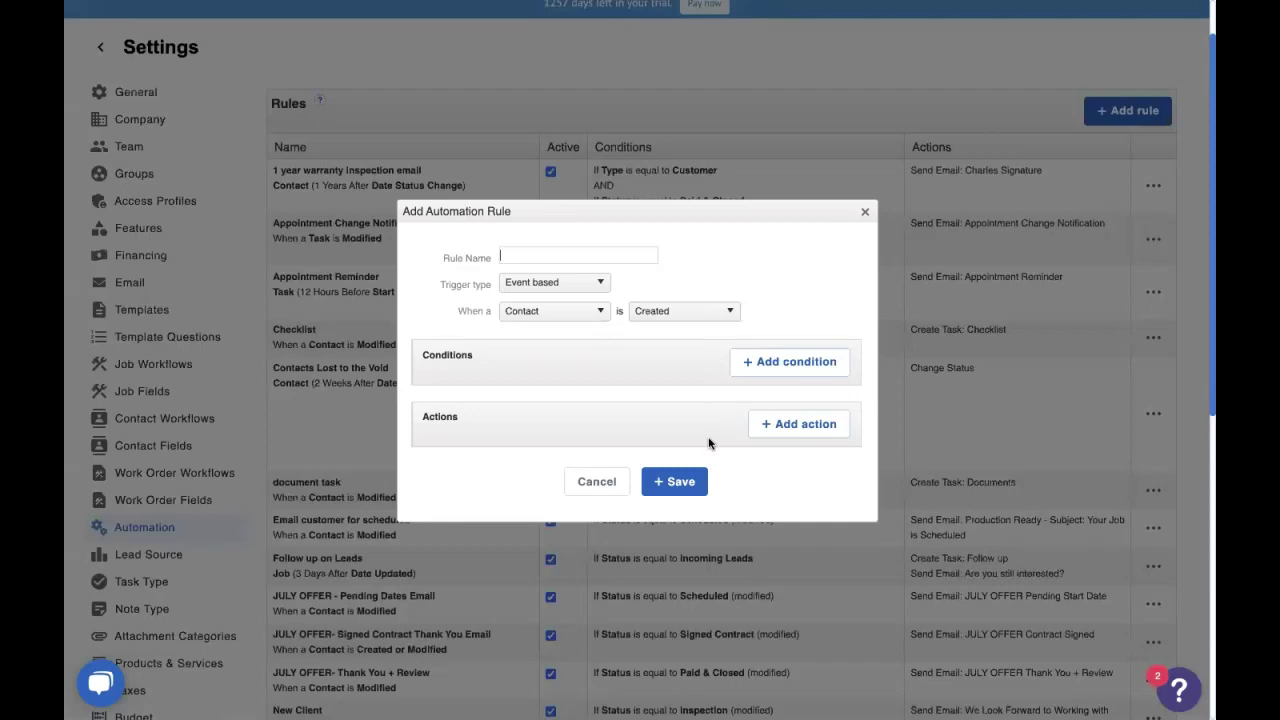
click(560, 311)
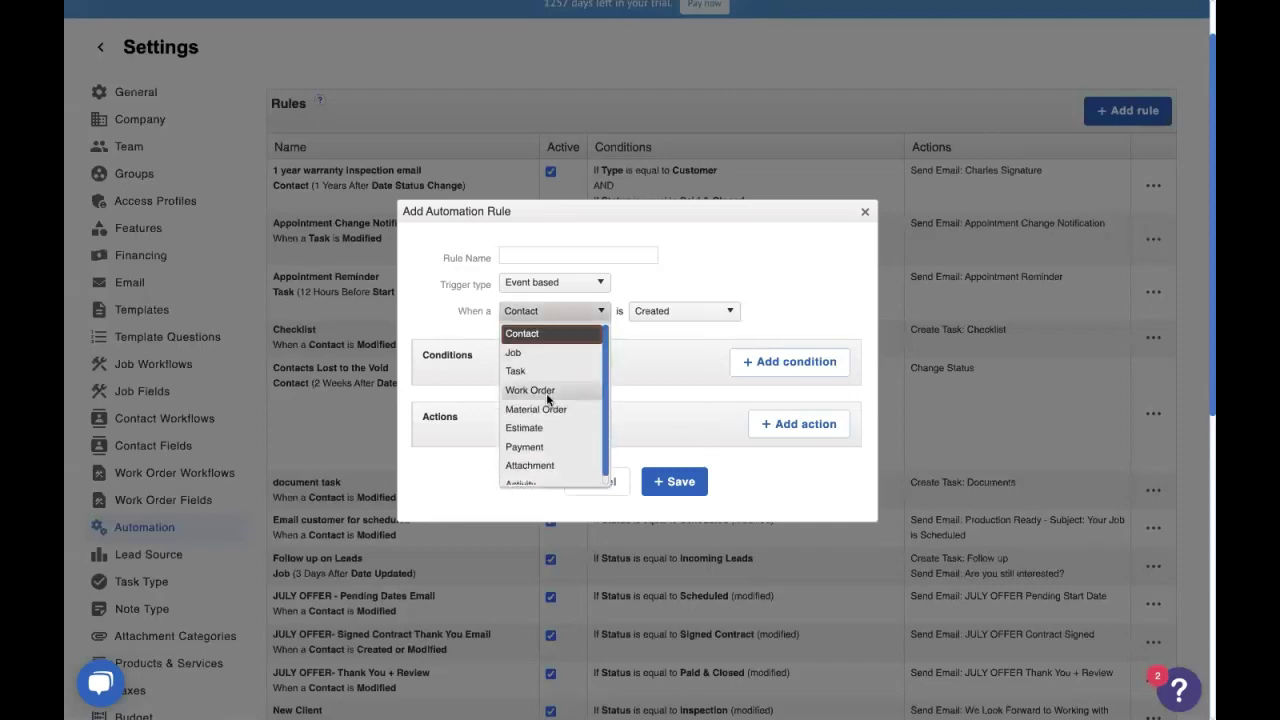
click(543, 472)
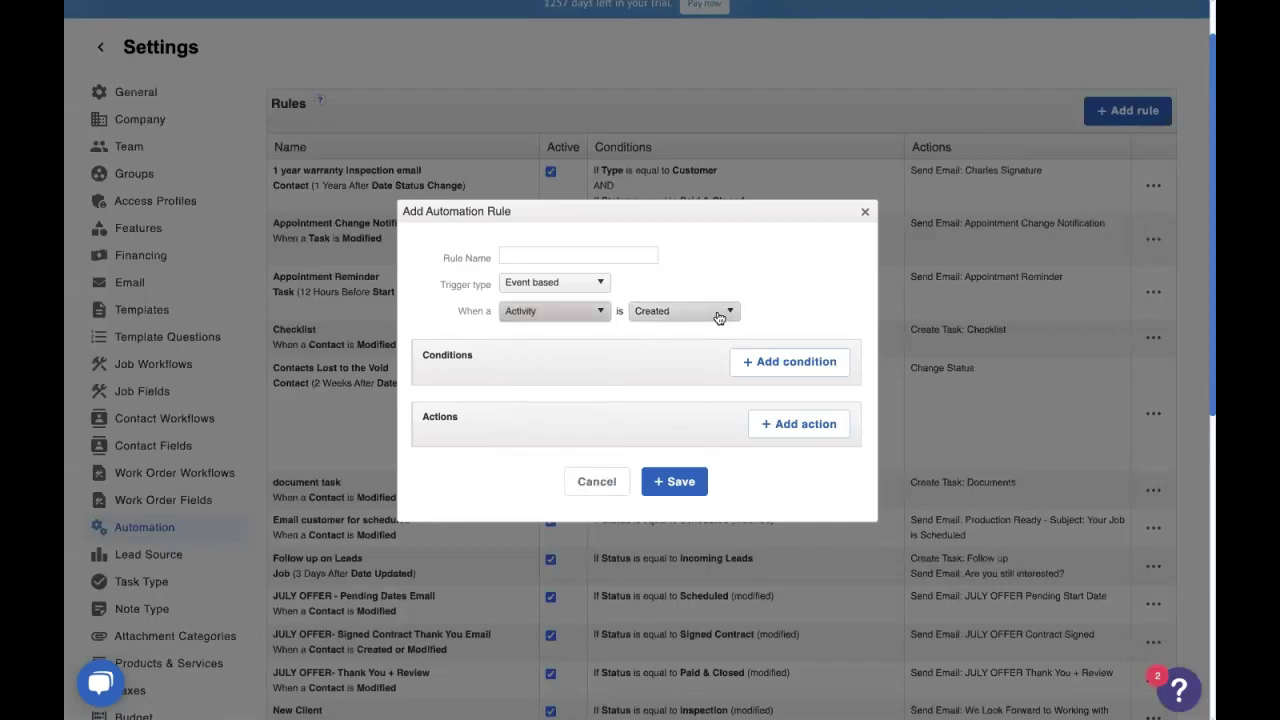
click(718, 314)
click(801, 320)
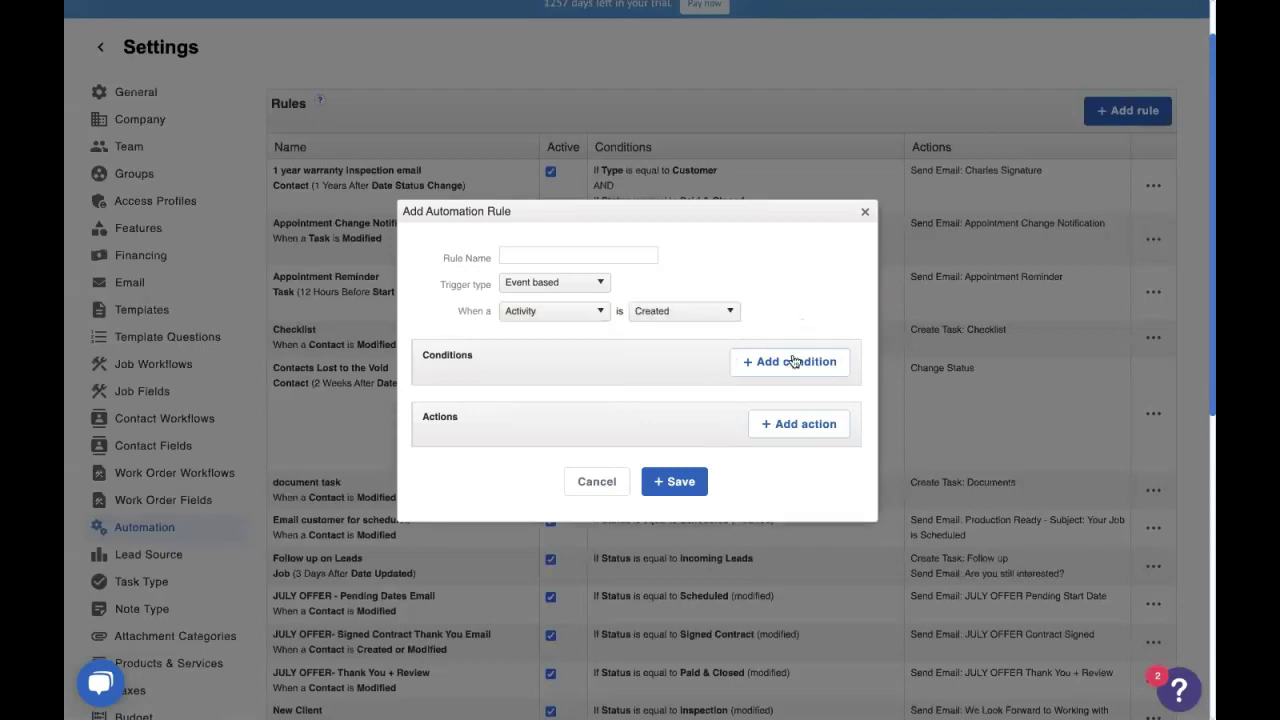
Step: Try an activity condition on the Note field, then dismiss it without saving
click(790, 363)
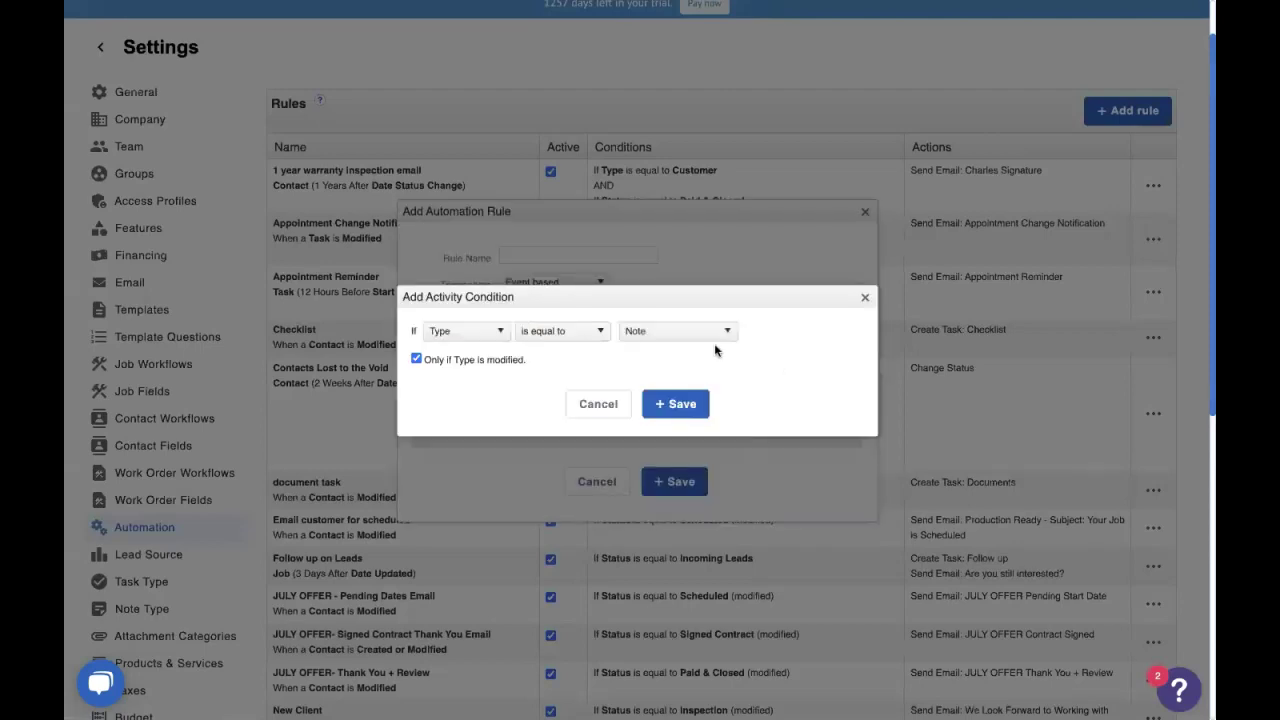
click(487, 335)
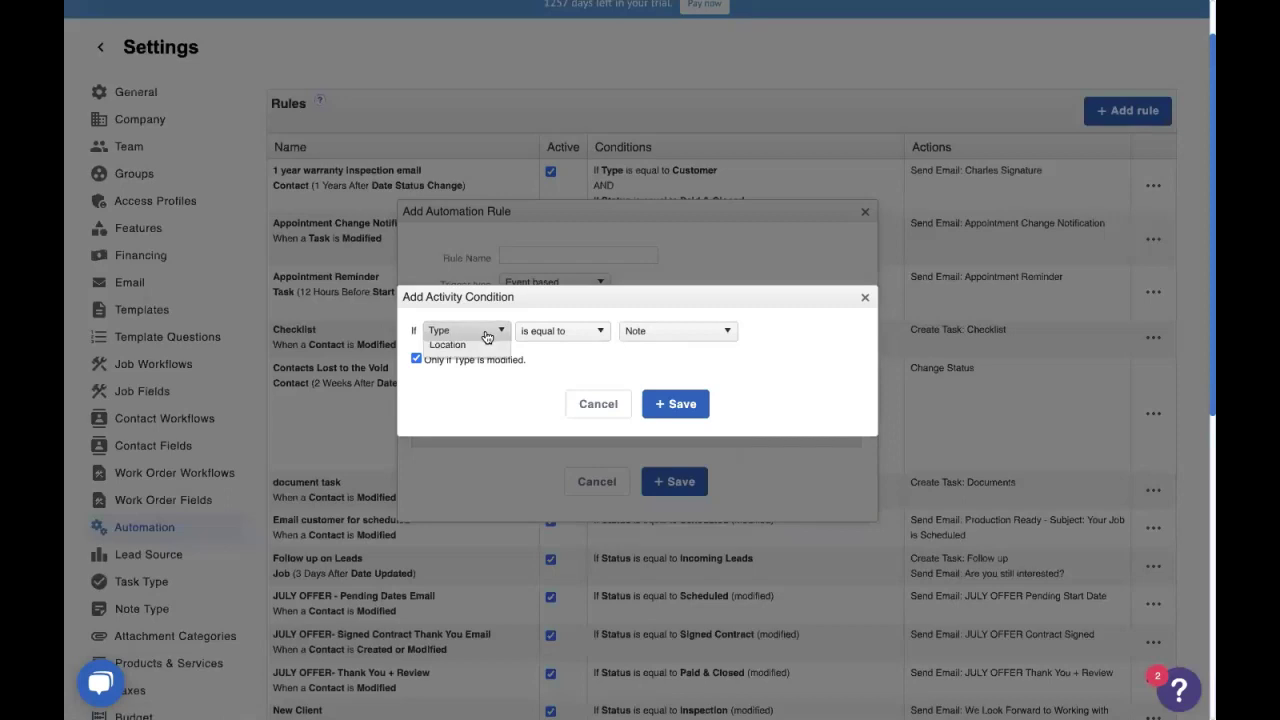
click(797, 368)
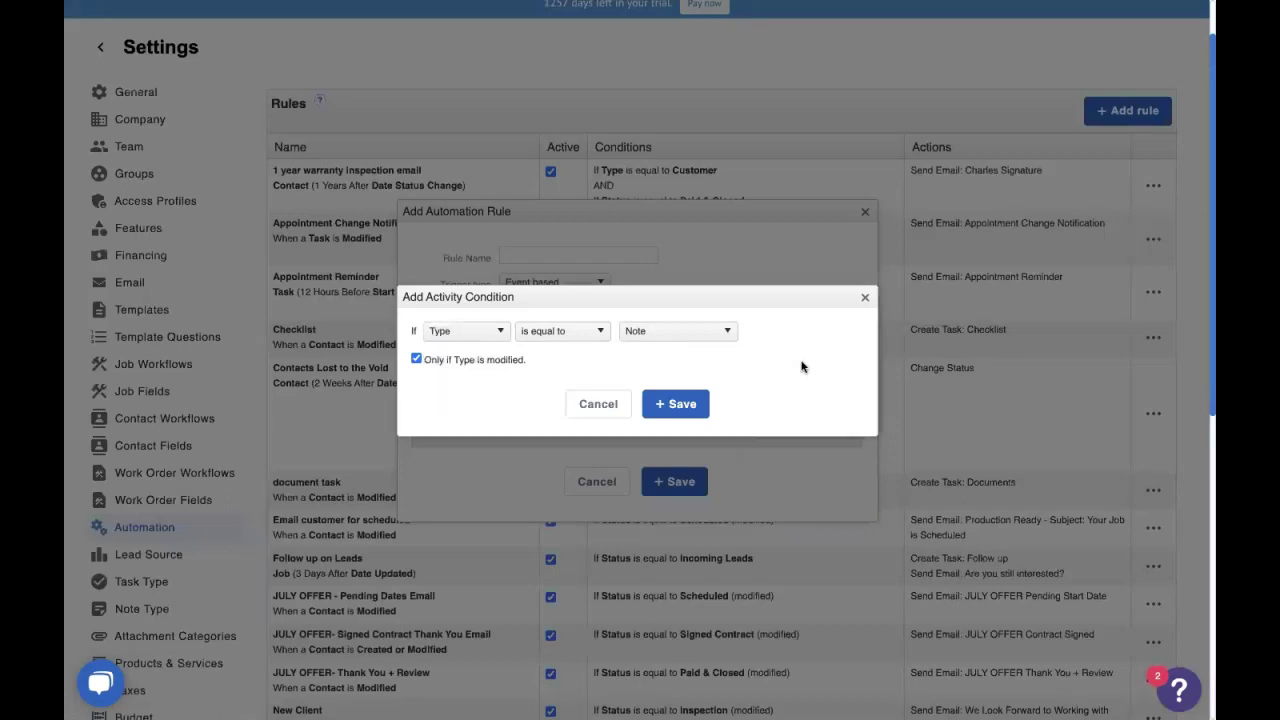
click(491, 331)
click(485, 368)
click(687, 334)
click(821, 335)
click(491, 334)
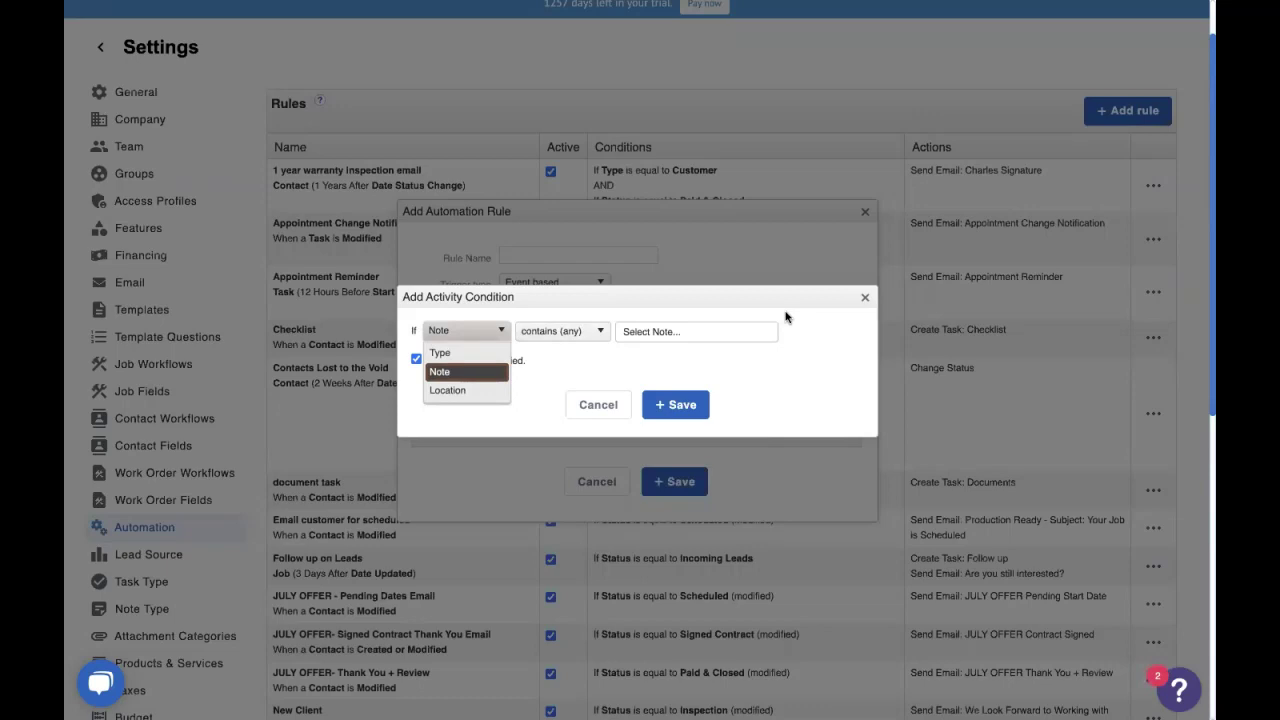
click(865, 297)
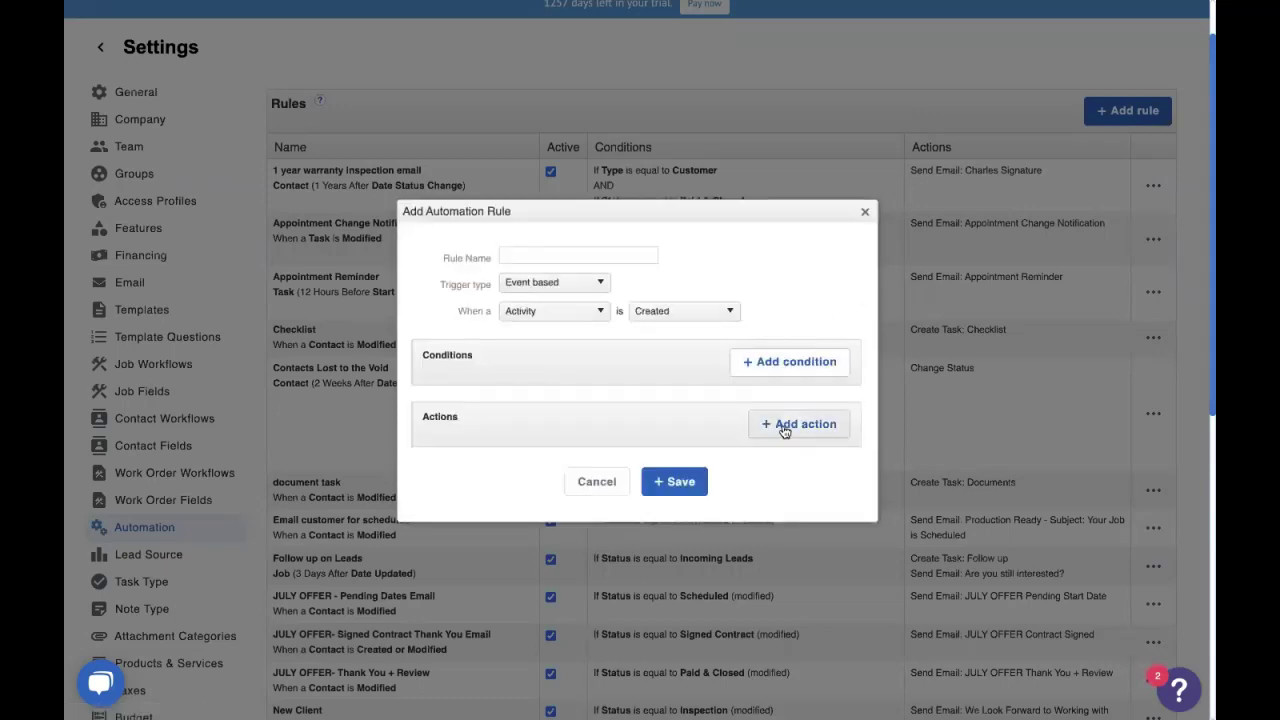
Step: Review the available action types, then close the action form and the unsaved rule
click(784, 424)
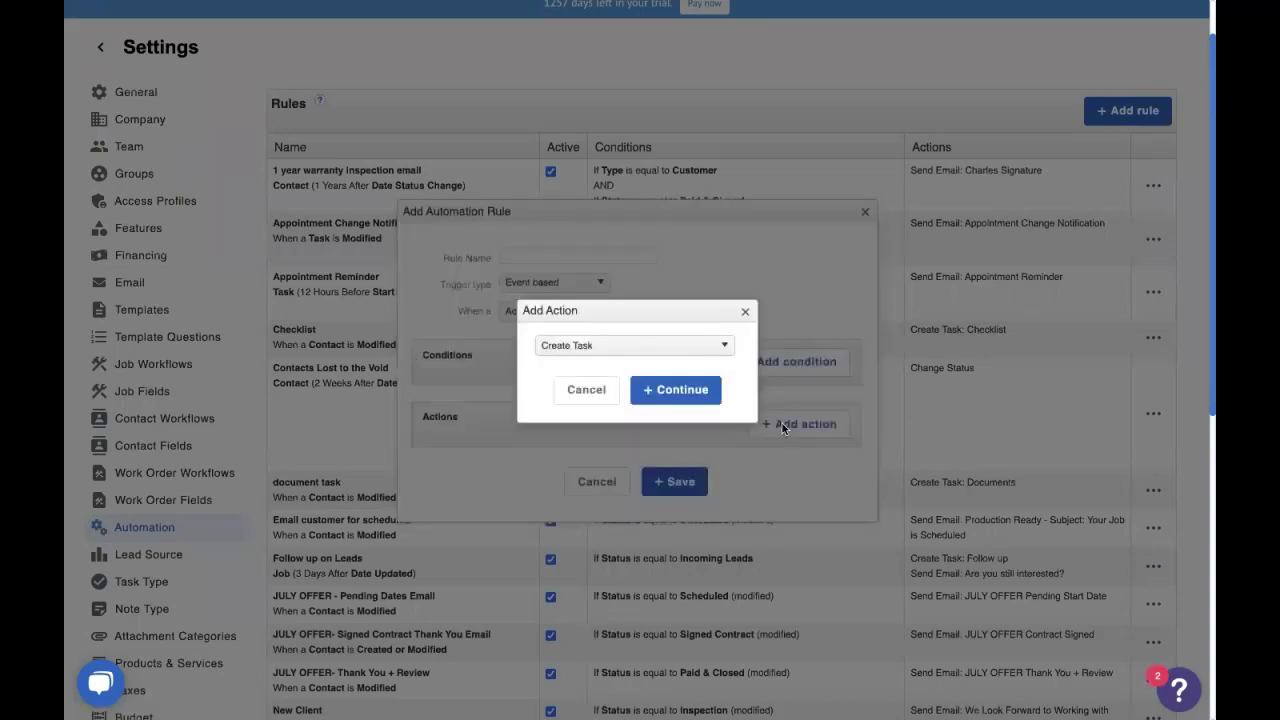
click(695, 346)
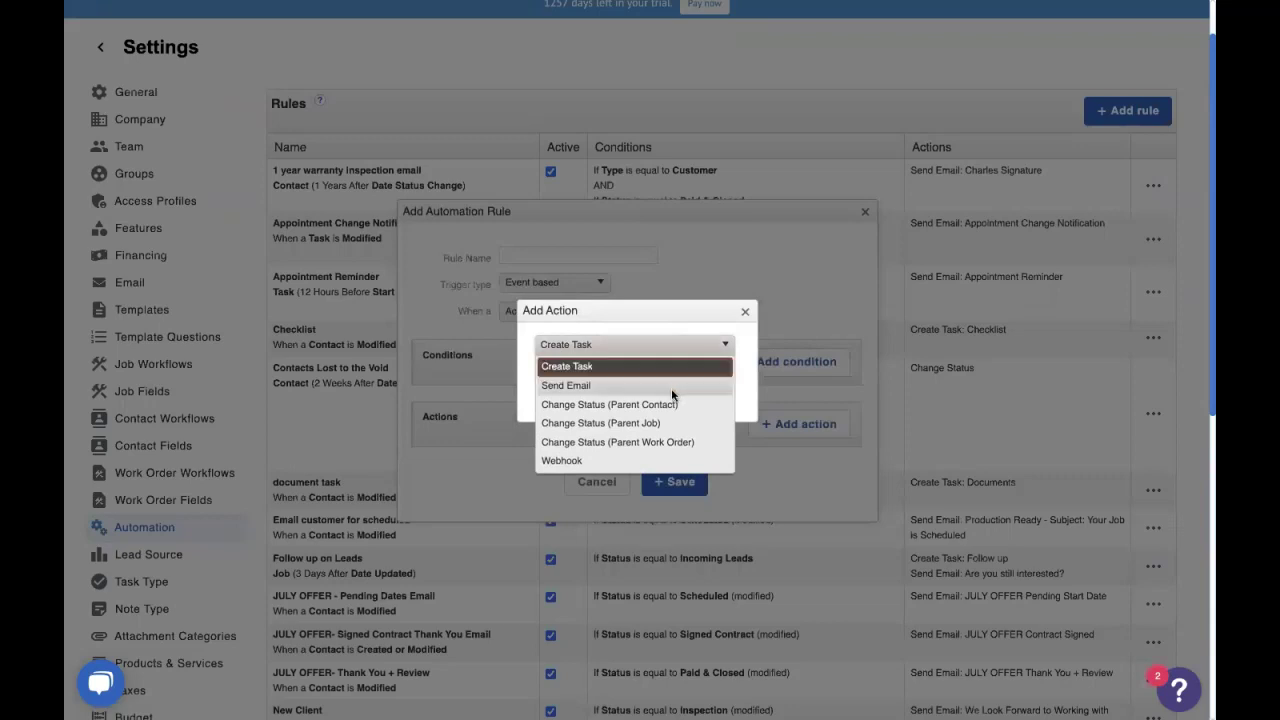
click(745, 315)
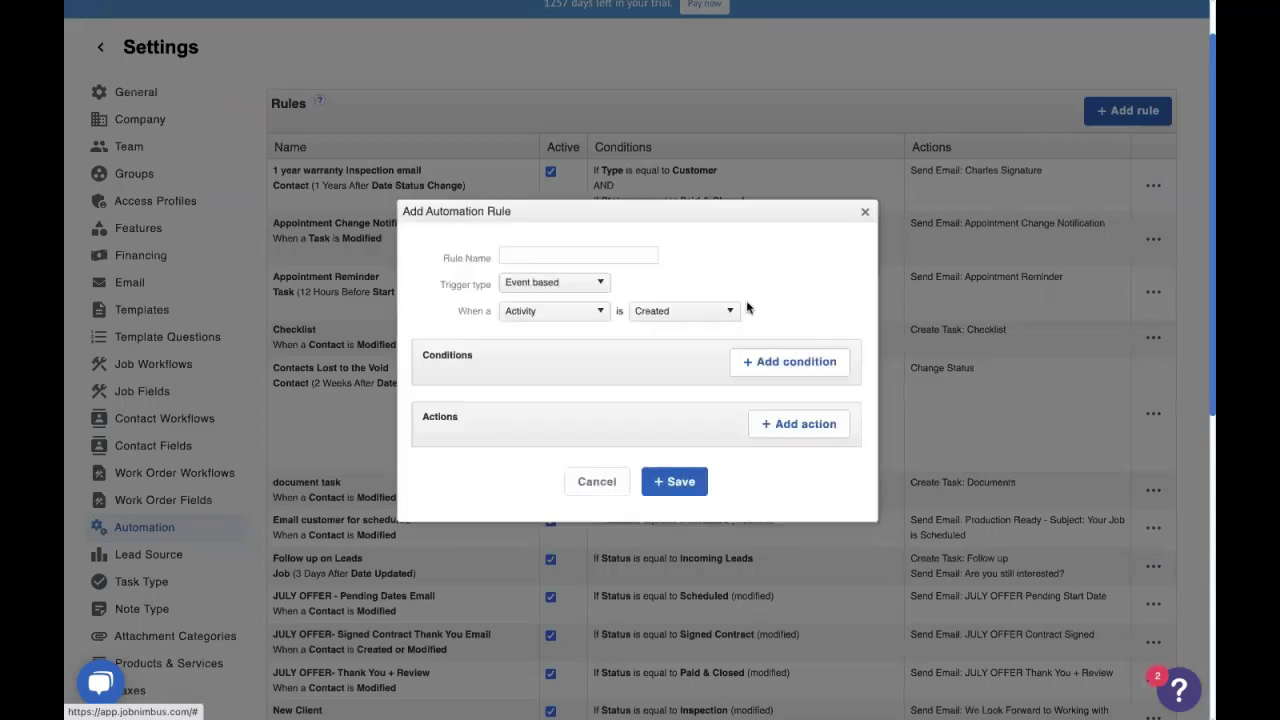
click(866, 216)
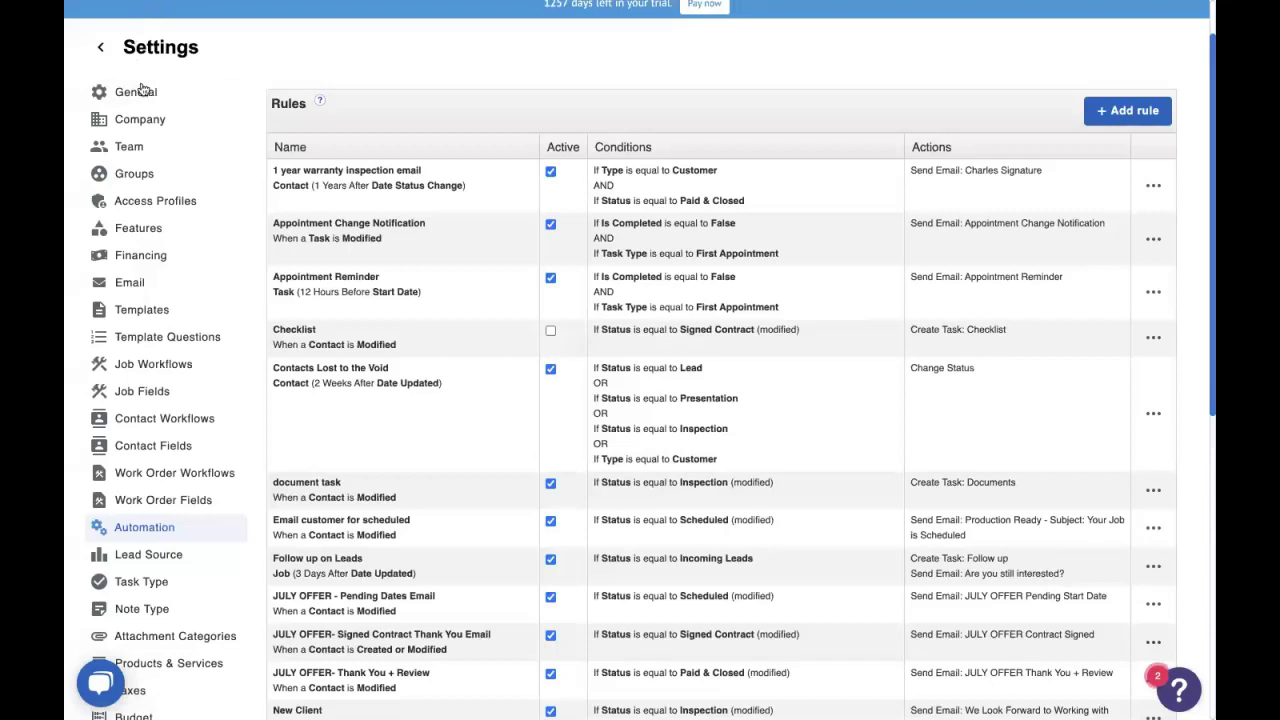
Step: Open the 'Activity Deleted' email template under General > Templates for editing
click(149, 106)
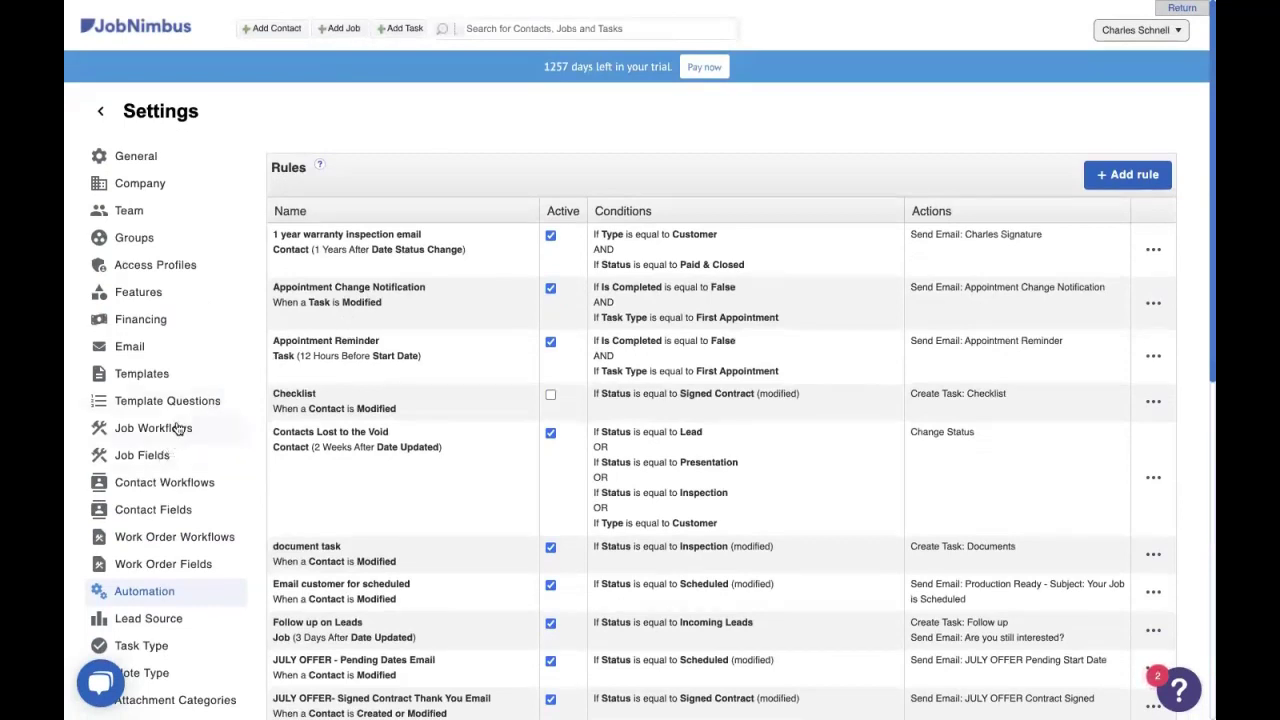
click(166, 374)
scroll(163, 388, down, 1)
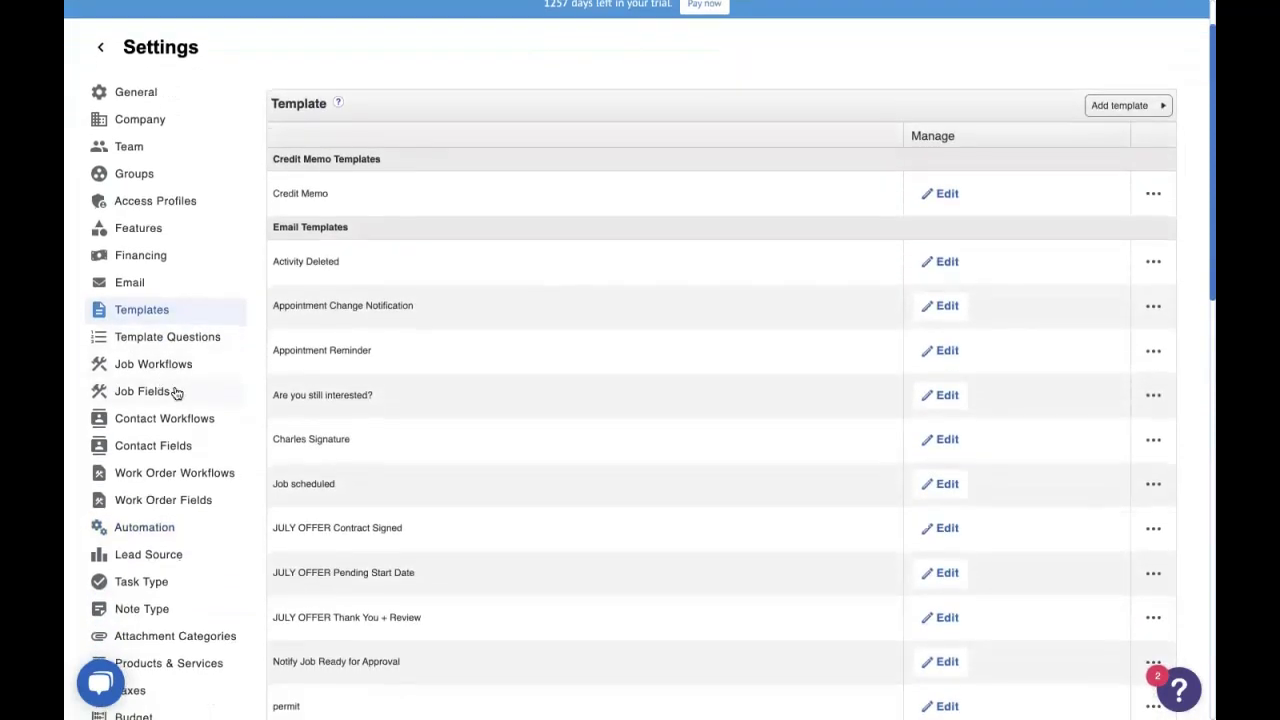
click(950, 264)
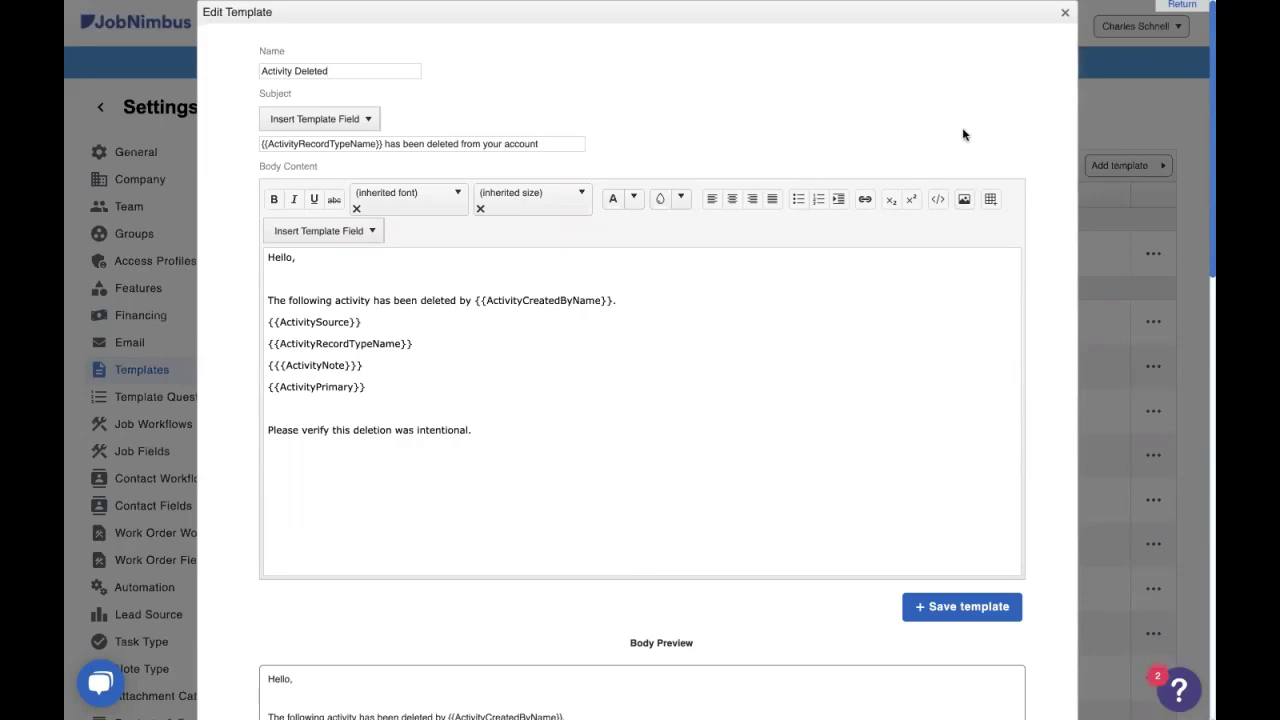
click(1064, 15)
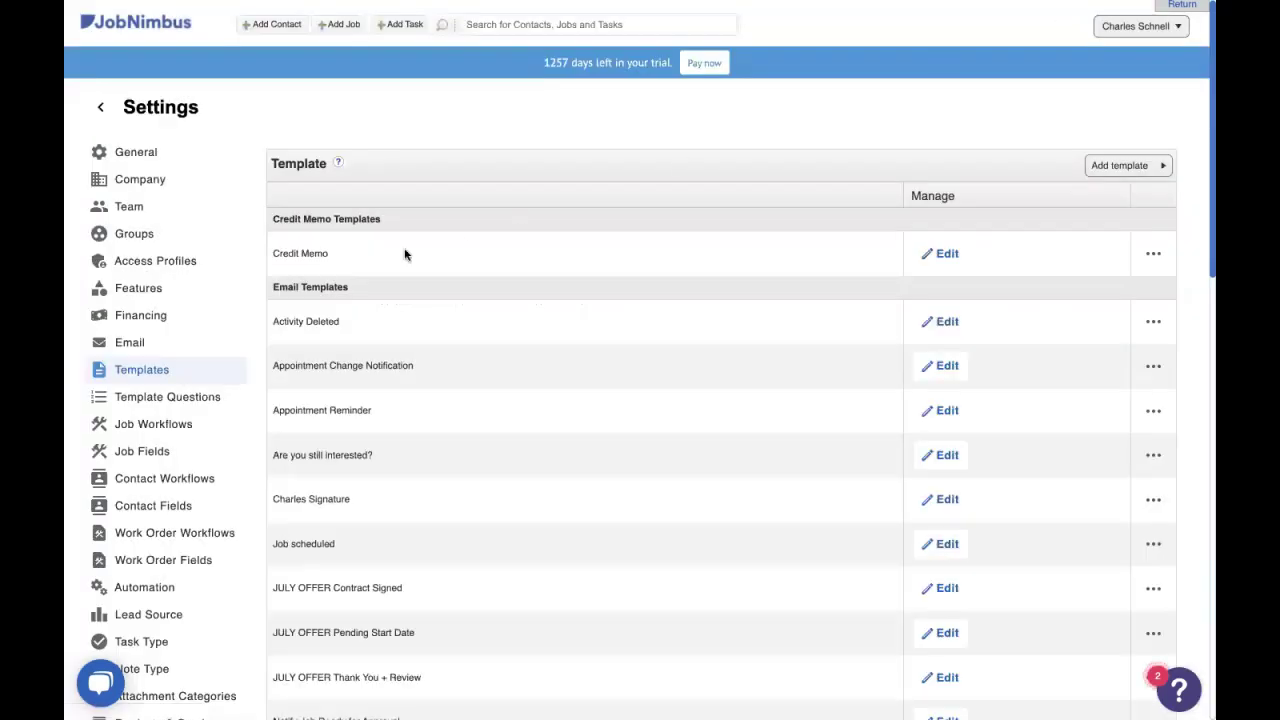
Step: Start a new automation rule named 'When An Activity is Deleted'
click(170, 587)
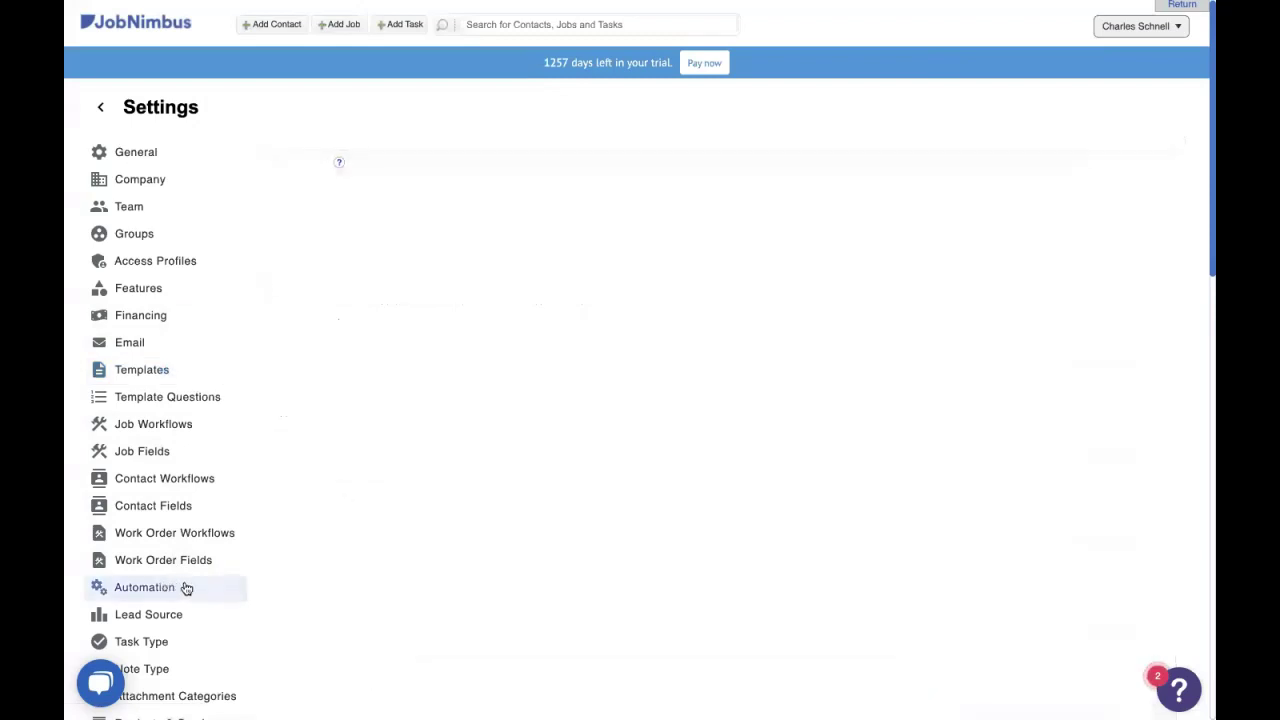
scroll(803, 307, down, 1)
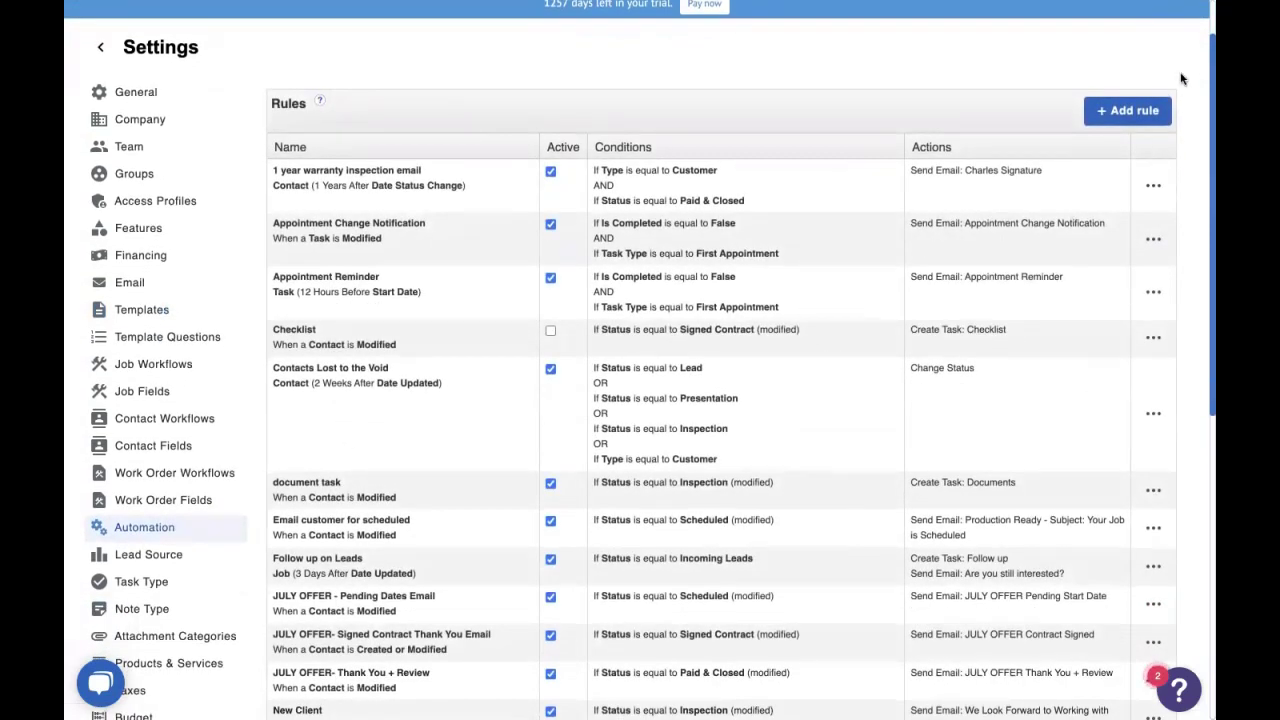
click(1133, 108)
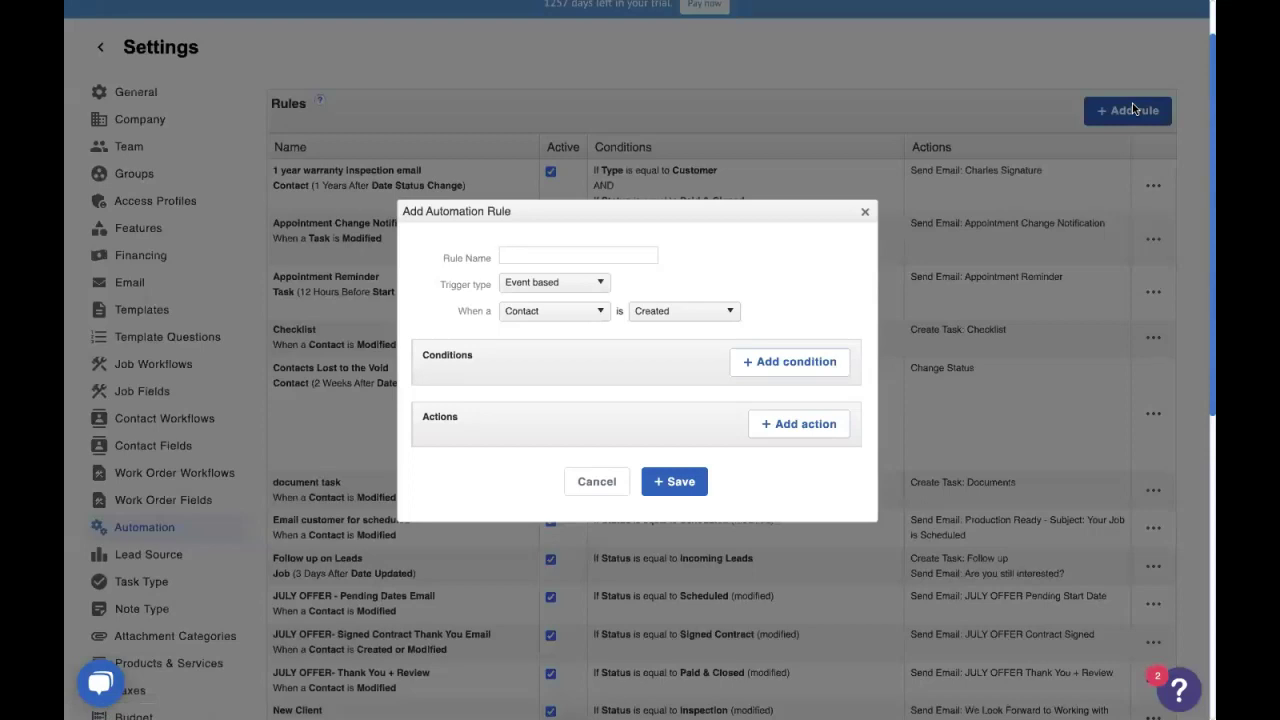
text(When An Activity is Deleted)
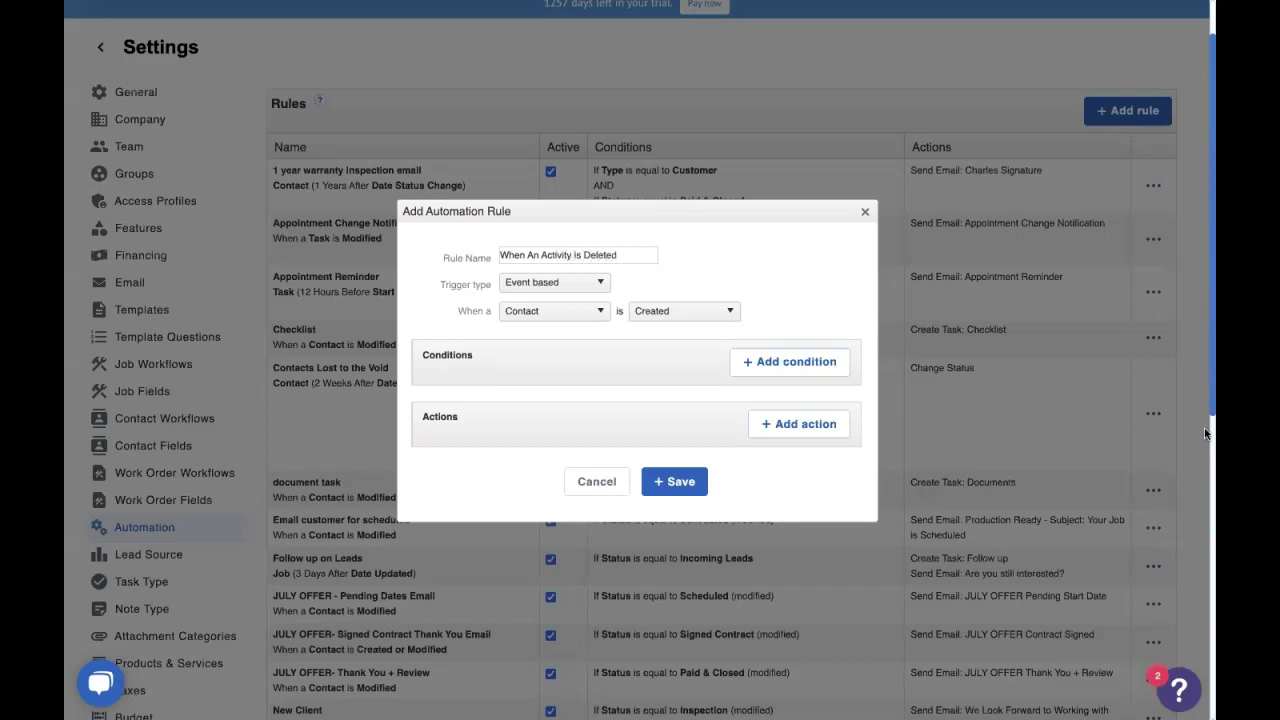
Step: Set the rule to trigger when an Activity is Deleted and begin adding a condition
click(538, 312)
scroll(536, 455, down, 1)
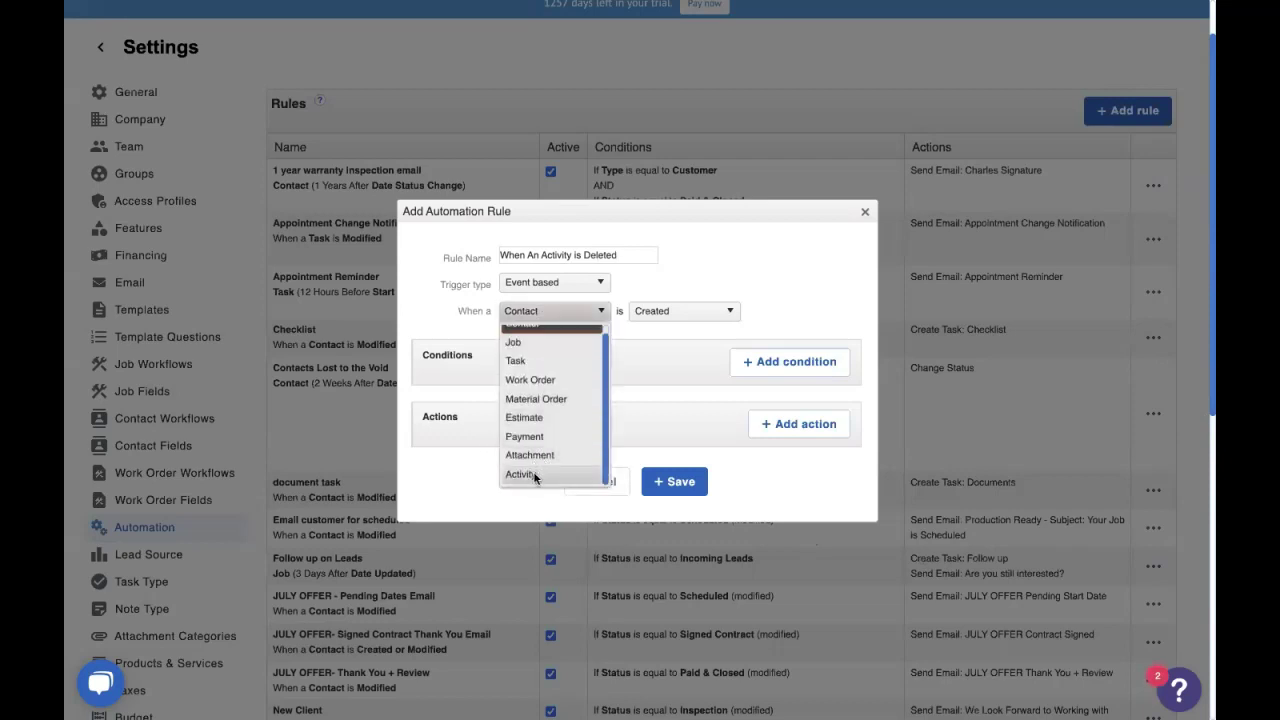
click(531, 474)
click(670, 312)
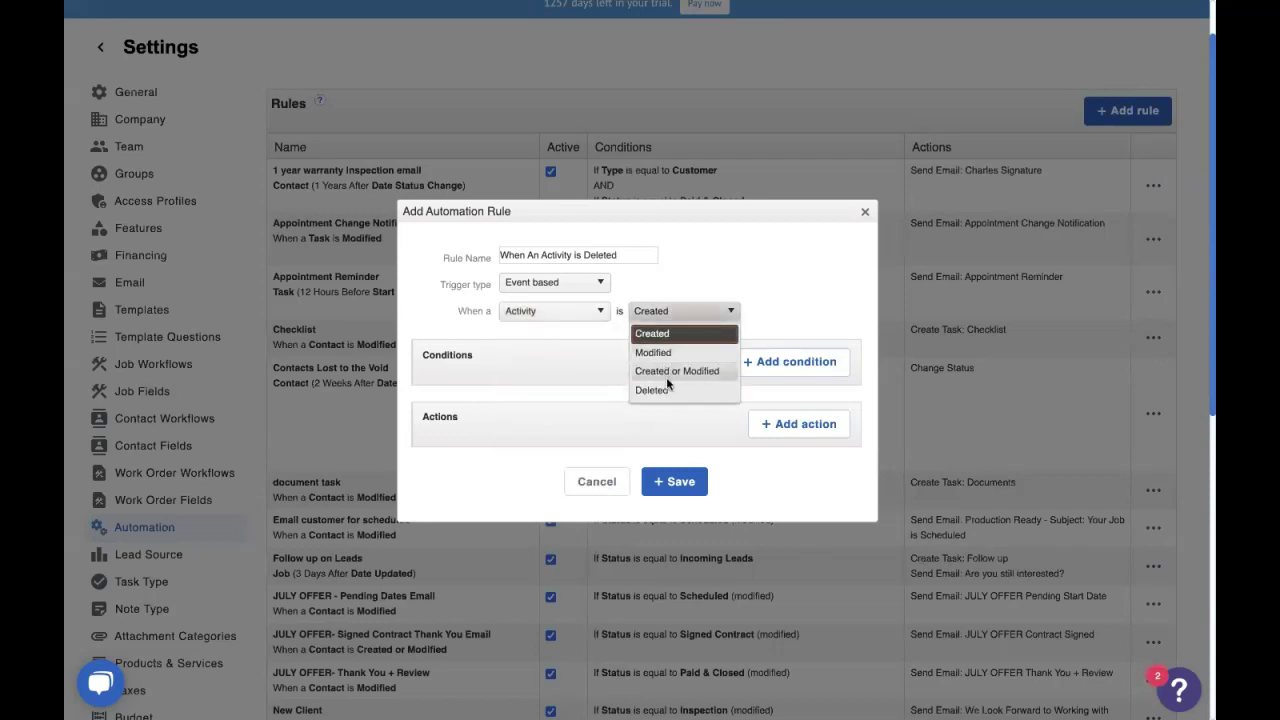
click(652, 390)
click(790, 362)
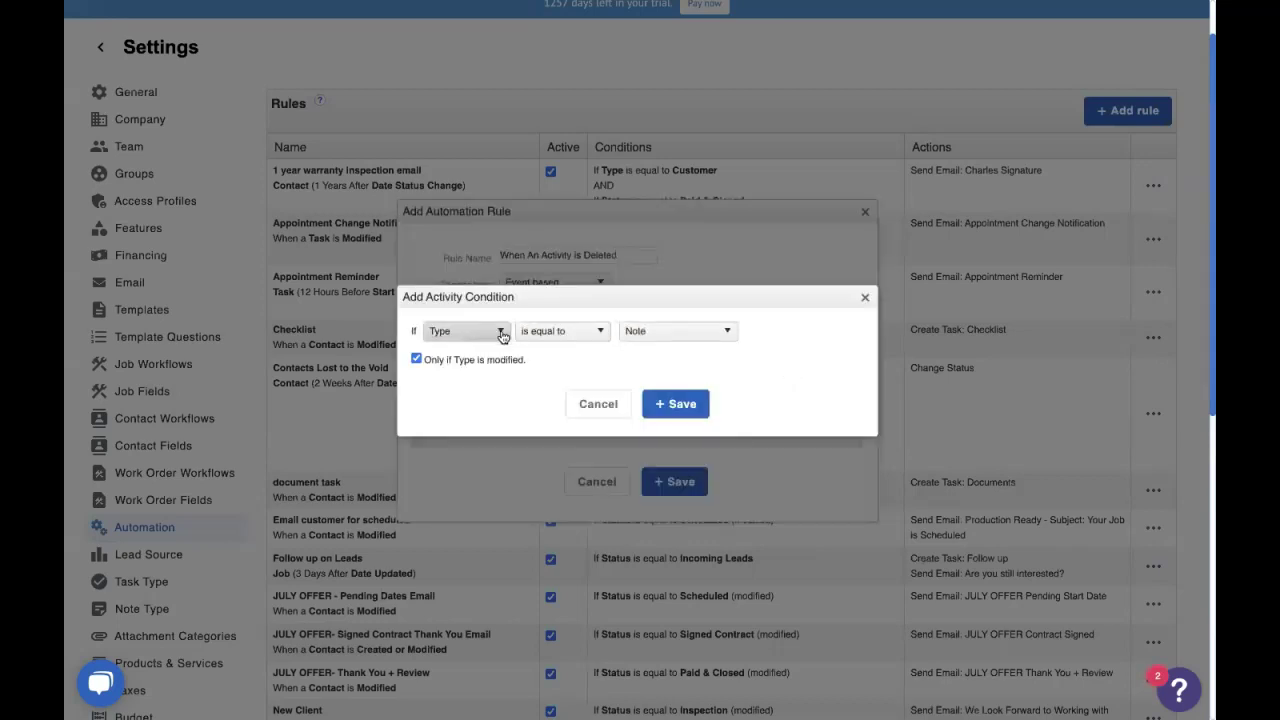
Step: Add the condition 'Type is not equal to Meeting Notes' to the rule
click(547, 341)
click(548, 372)
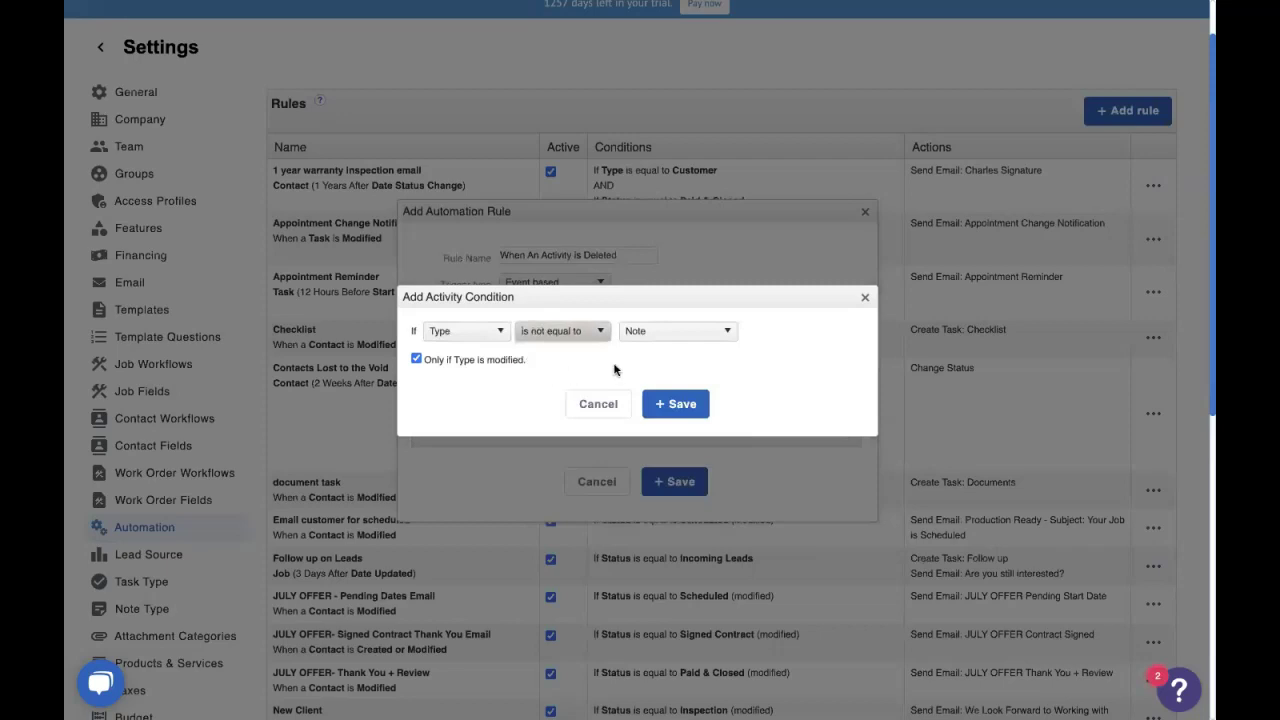
click(655, 333)
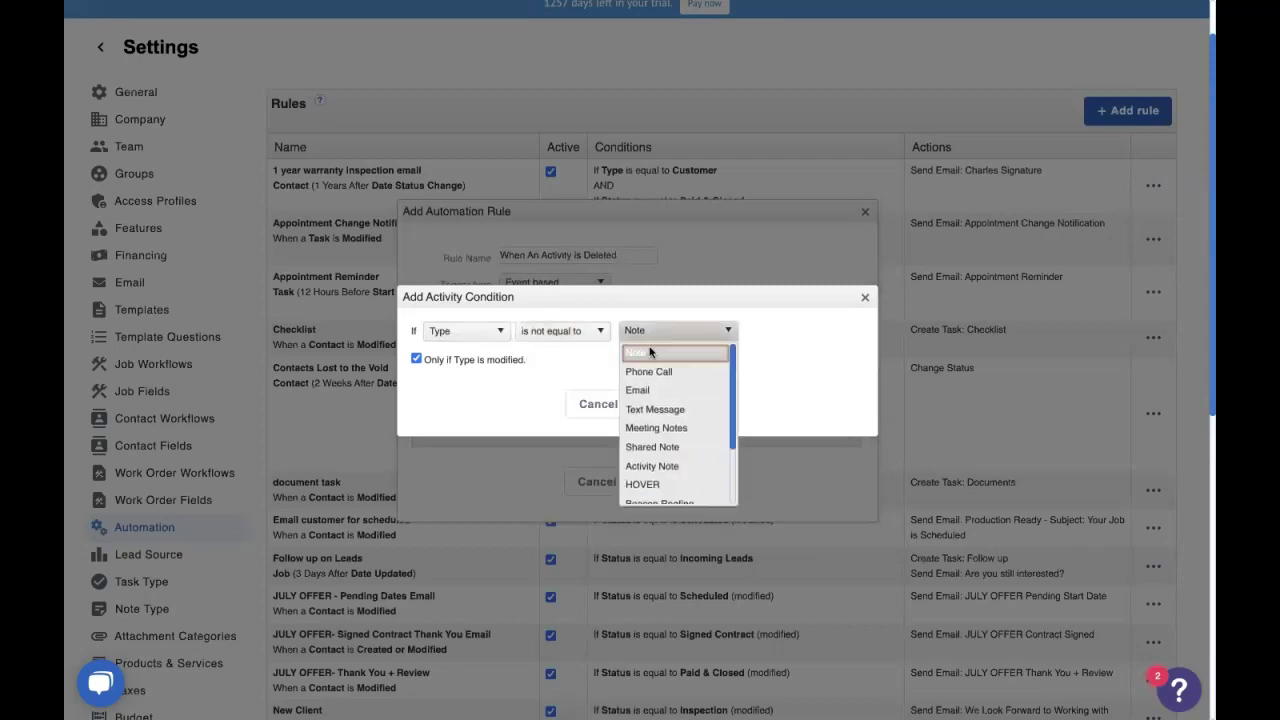
click(658, 428)
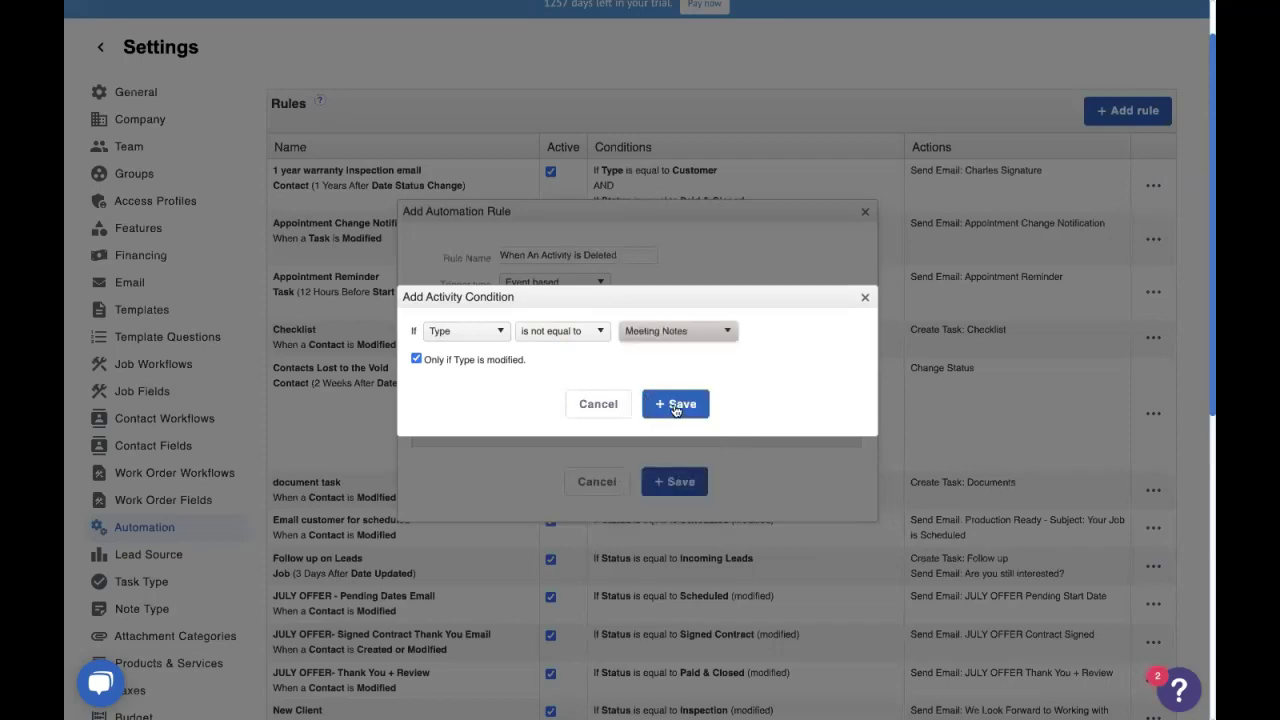
click(675, 405)
click(780, 497)
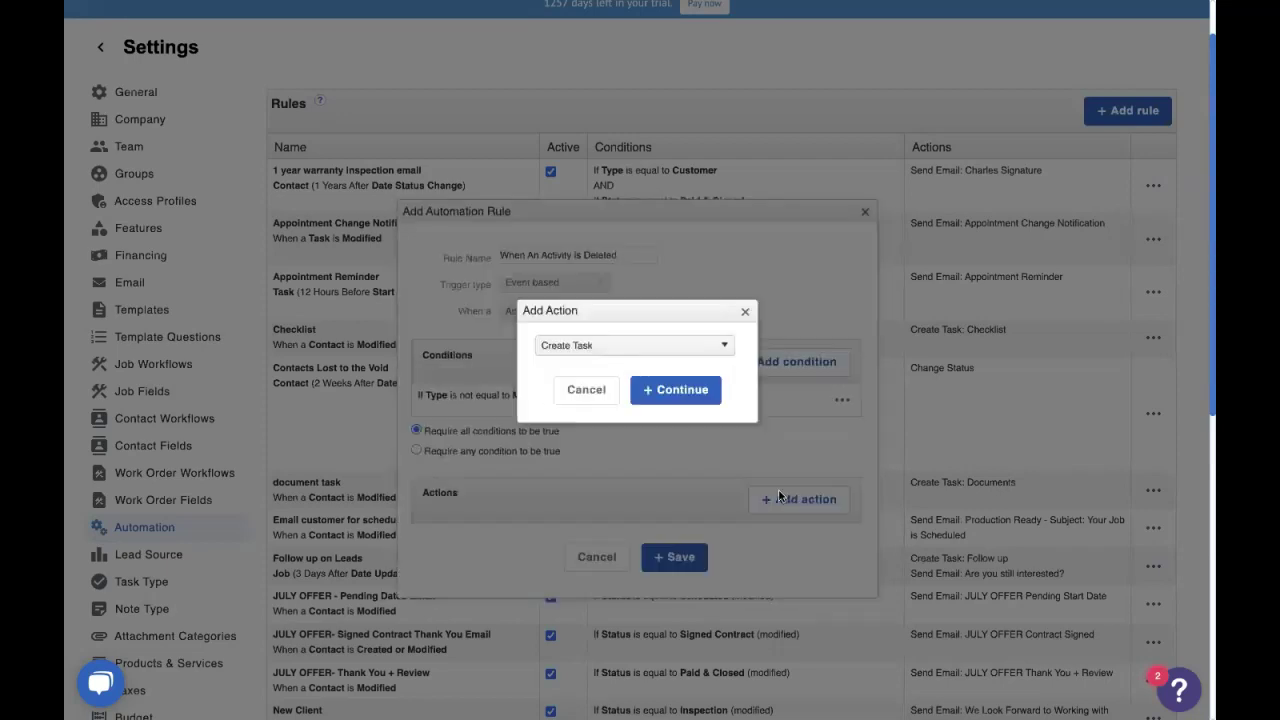
Step: Add a Send Email action sending 'Activity Deleted' to a team member, and save the rule
click(647, 356)
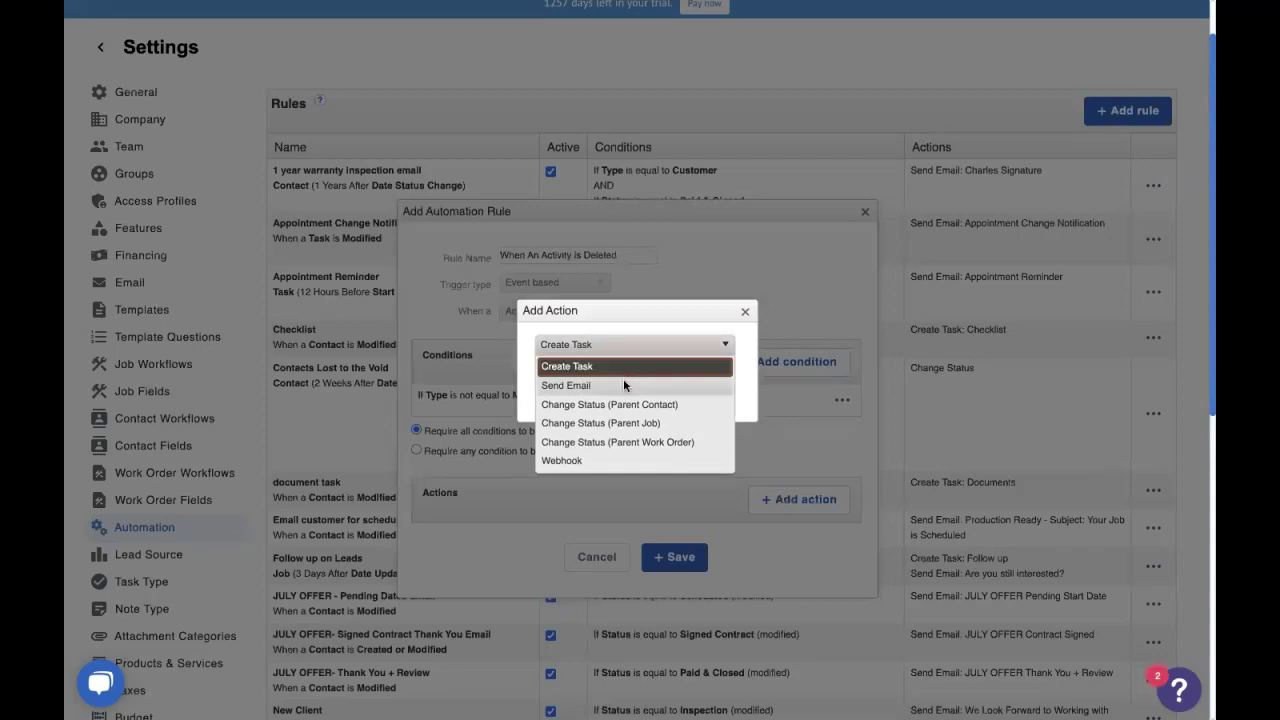
click(623, 380)
click(664, 390)
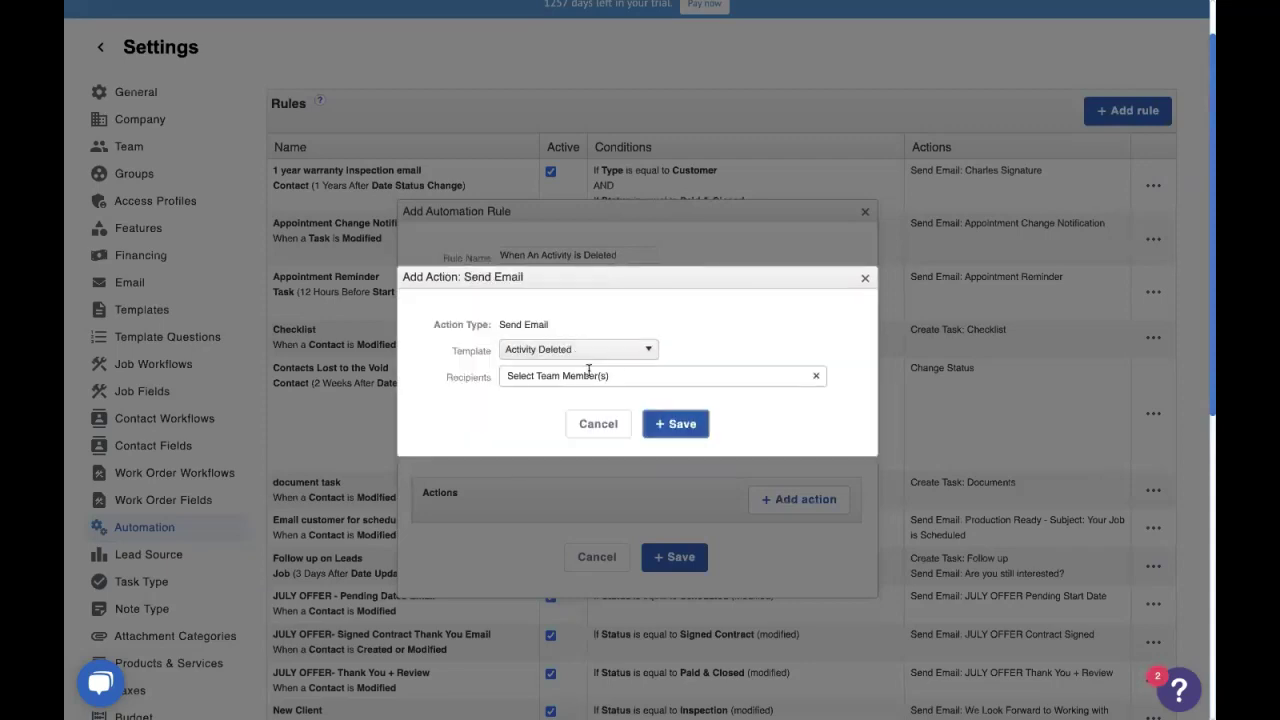
click(593, 377)
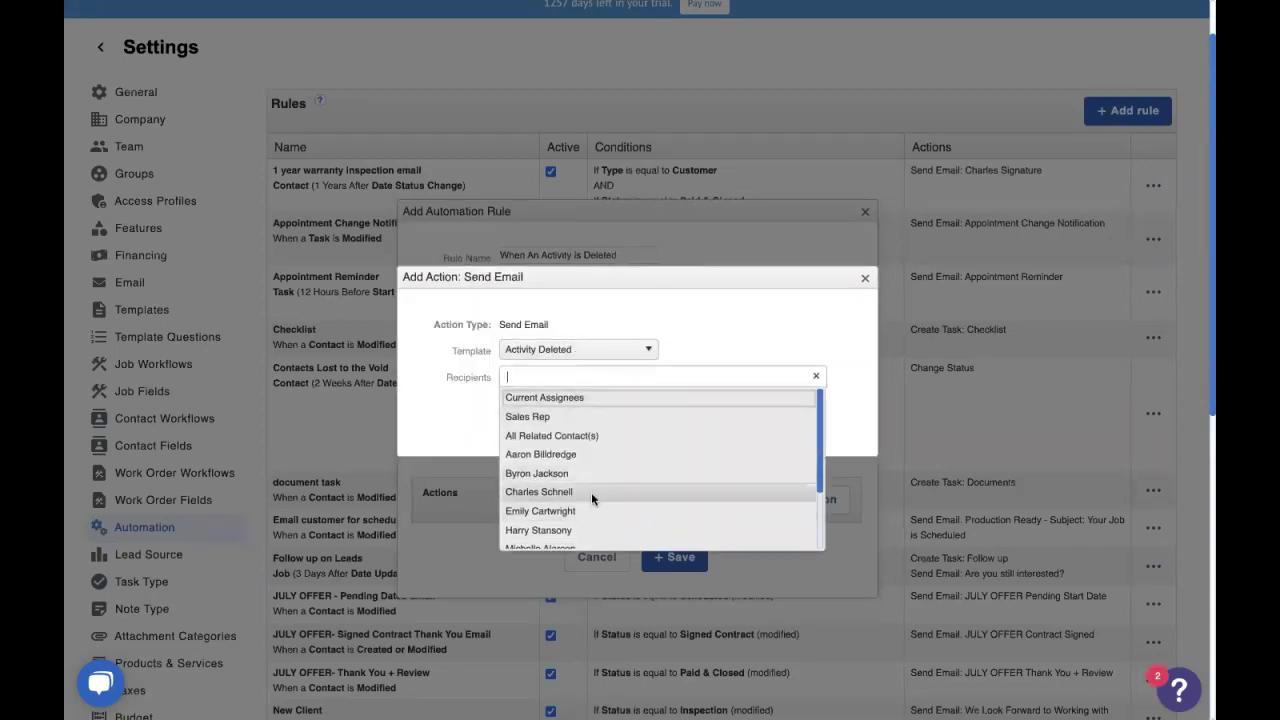
click(591, 492)
click(670, 424)
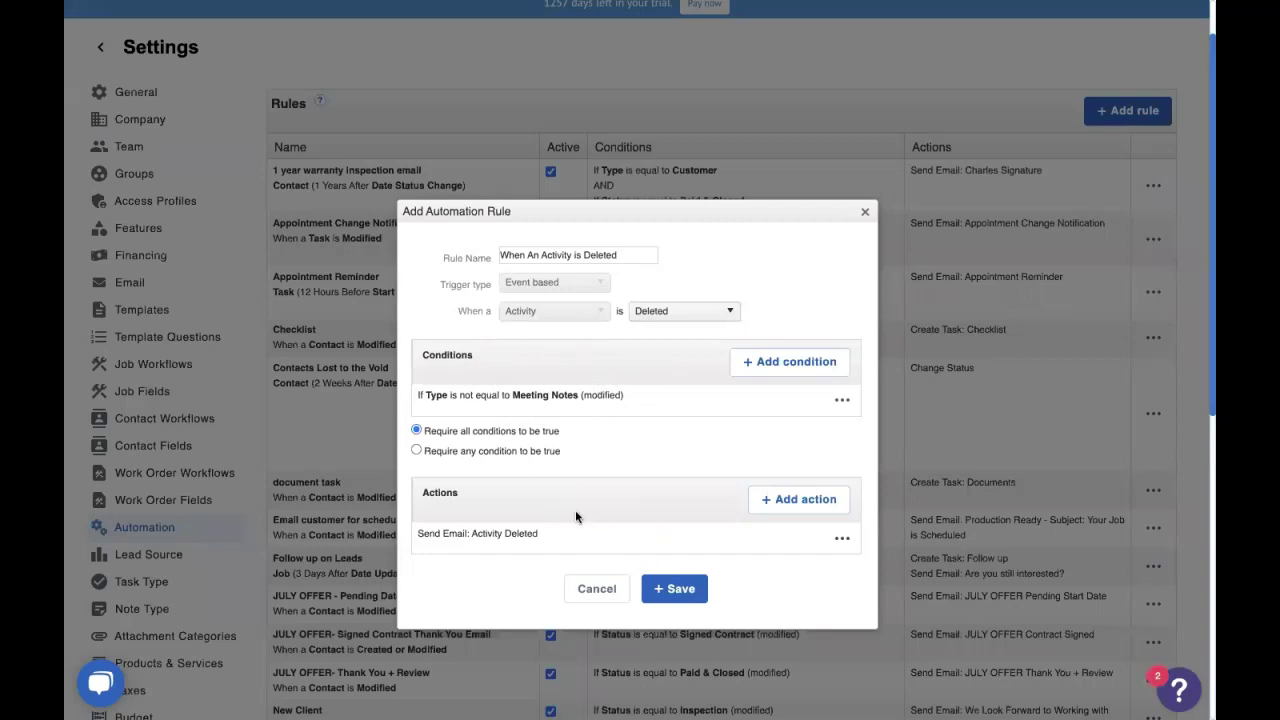
click(682, 588)
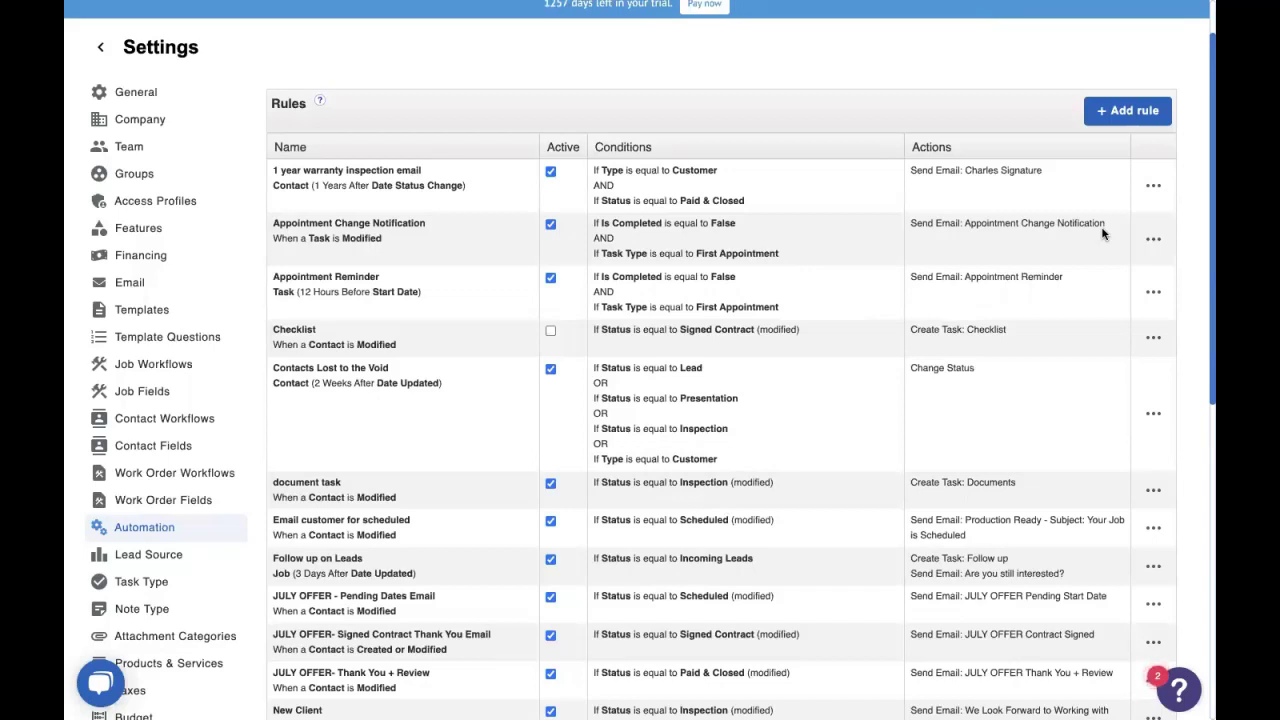
Step: Begin another new automation rule from the Rules list
click(1103, 114)
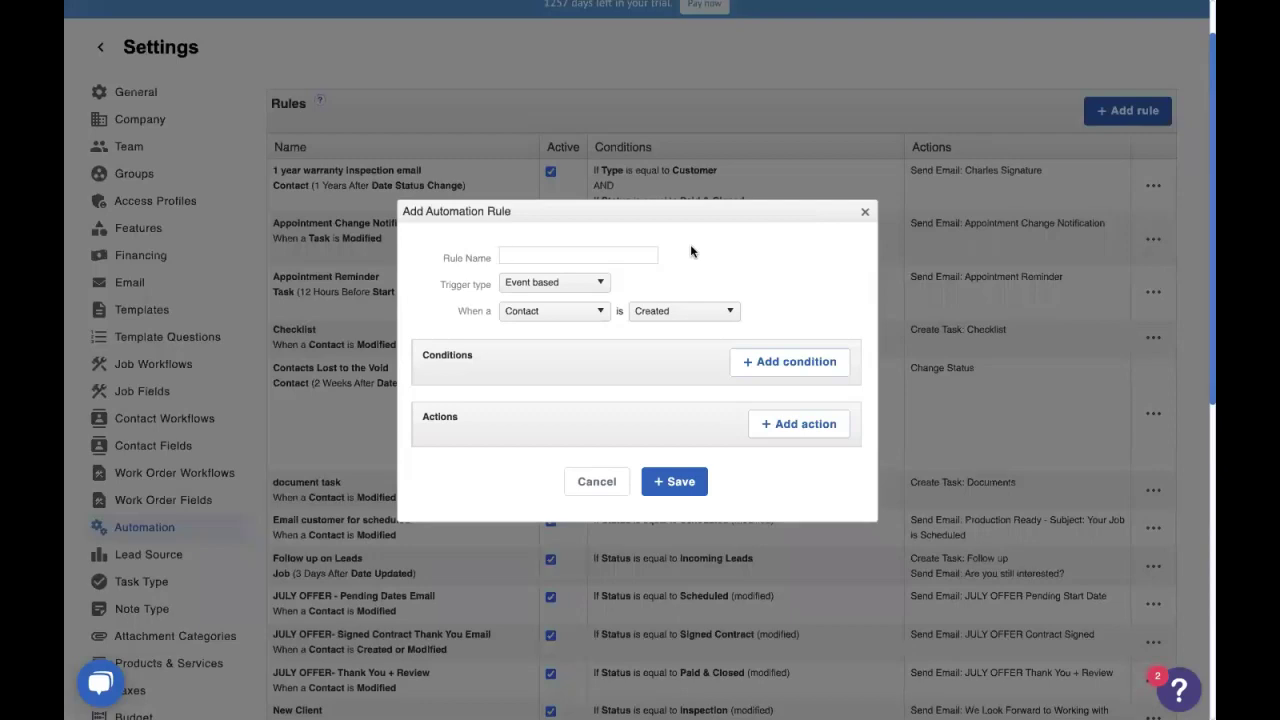
Step: Name the rule 'Help! Angry Customer' and make it trigger on activities
text(Help! Angry Customer)
click(586, 314)
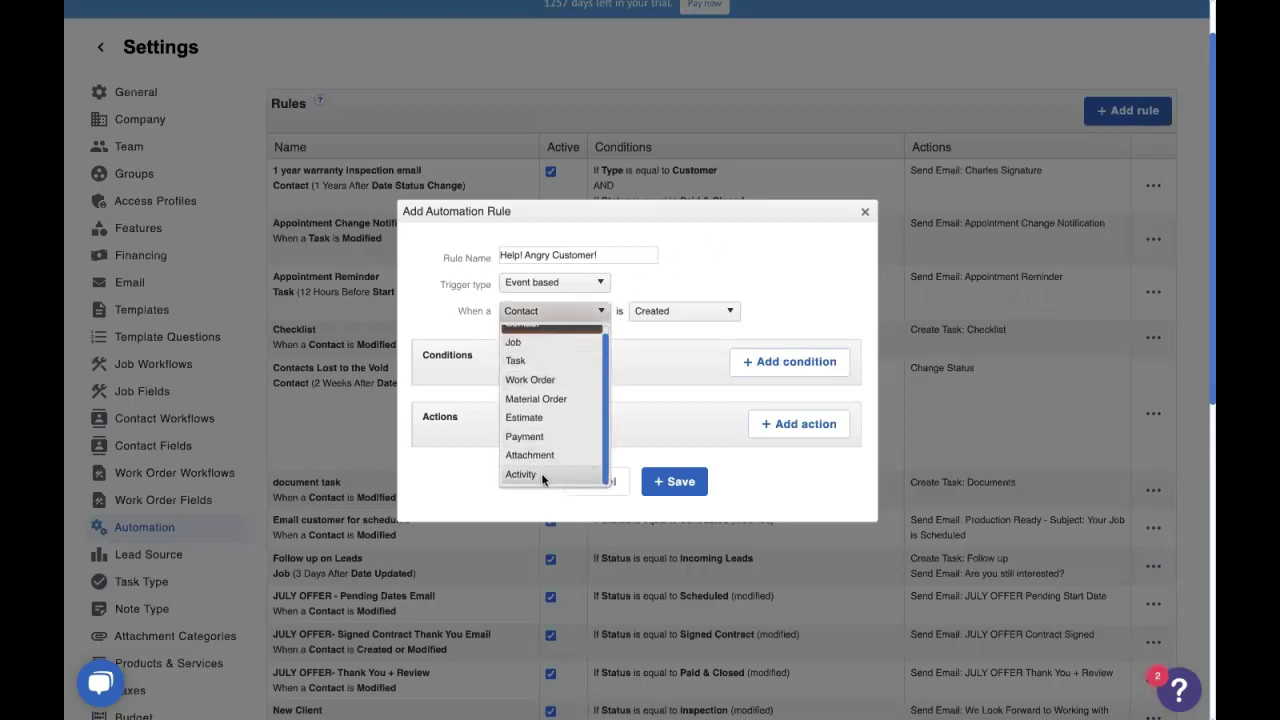
click(541, 476)
Step: Add the condition 'Type is equal to Angry Customer', applying even when Type is unmodified
click(789, 364)
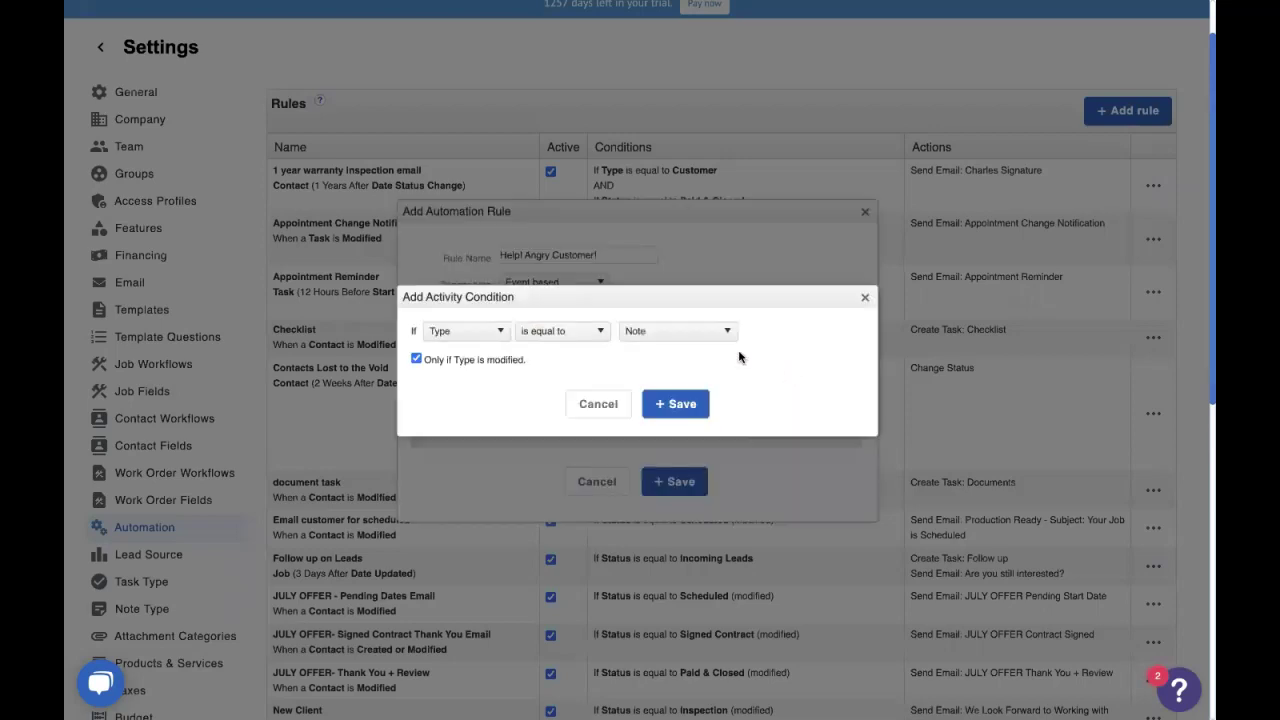
click(679, 331)
scroll(680, 420, down, 5)
click(668, 494)
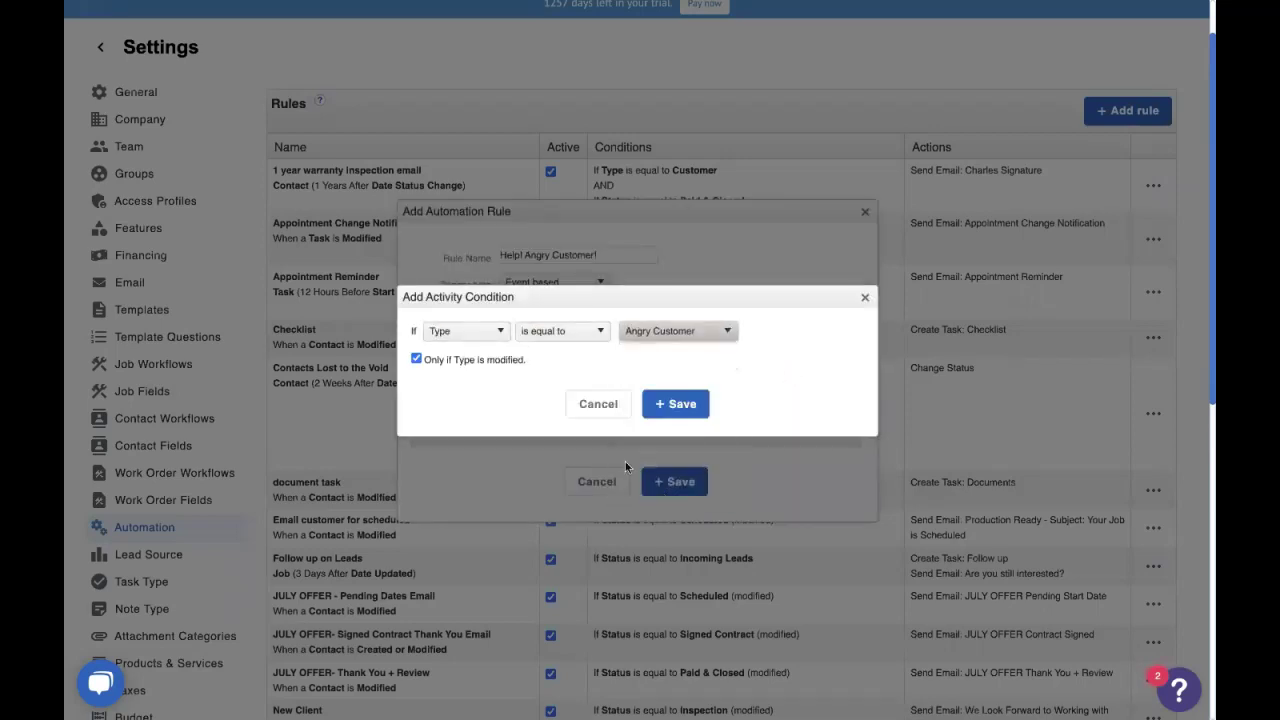
click(458, 360)
click(659, 406)
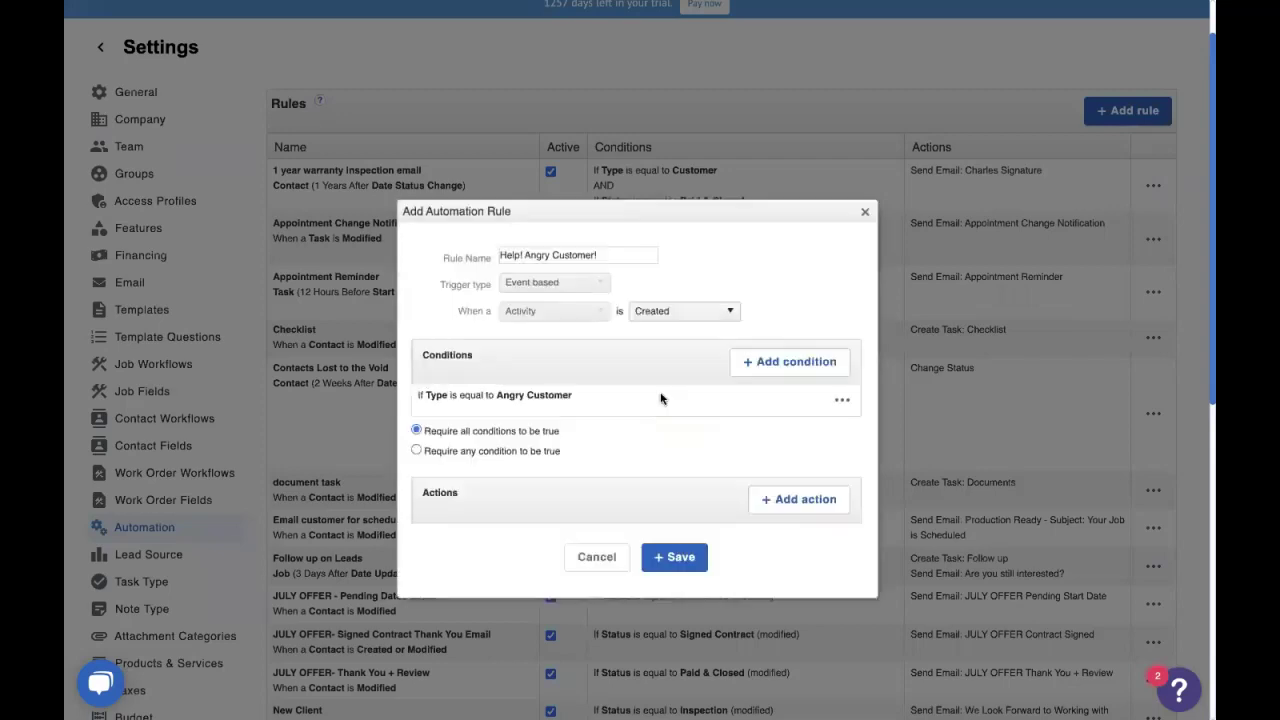
click(798, 500)
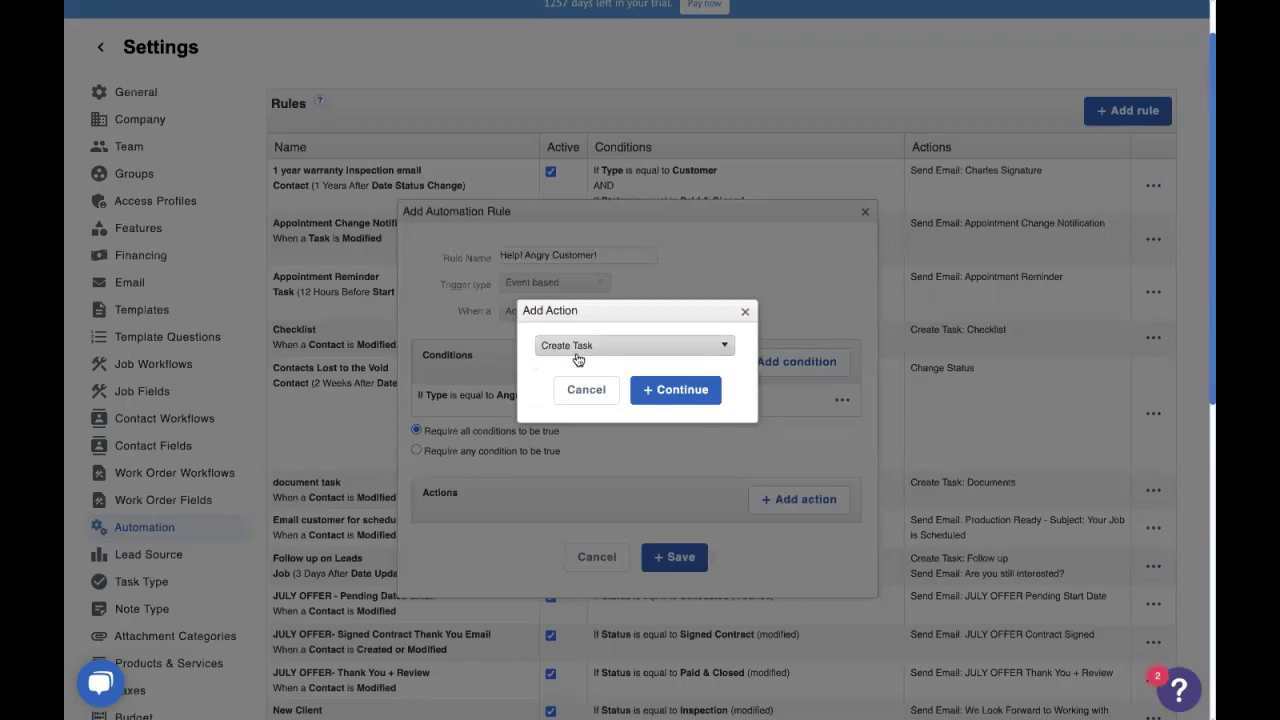
Step: Create task 'Reach out to disgruntled customer' with description 'Try and pacify the situation', timed rather than all-day
click(674, 404)
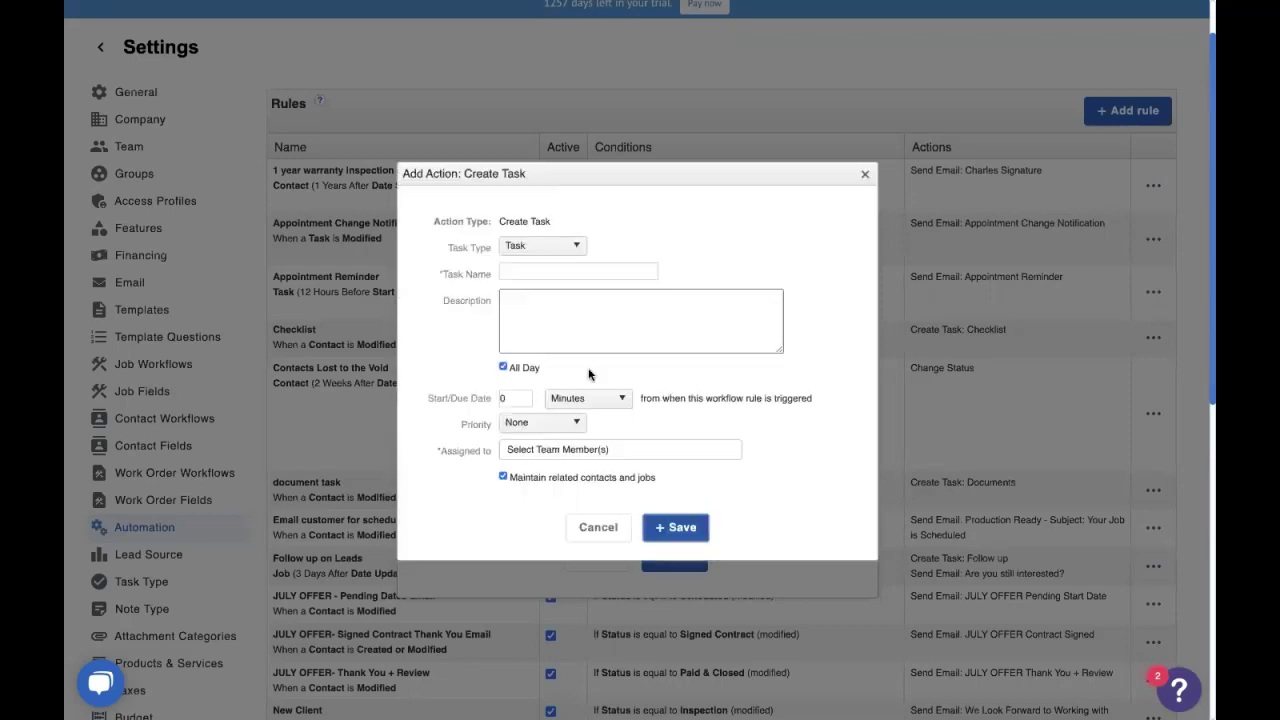
click(541, 271)
text(Reach out to disgruntled customer)
click(640, 320)
text(Try and )
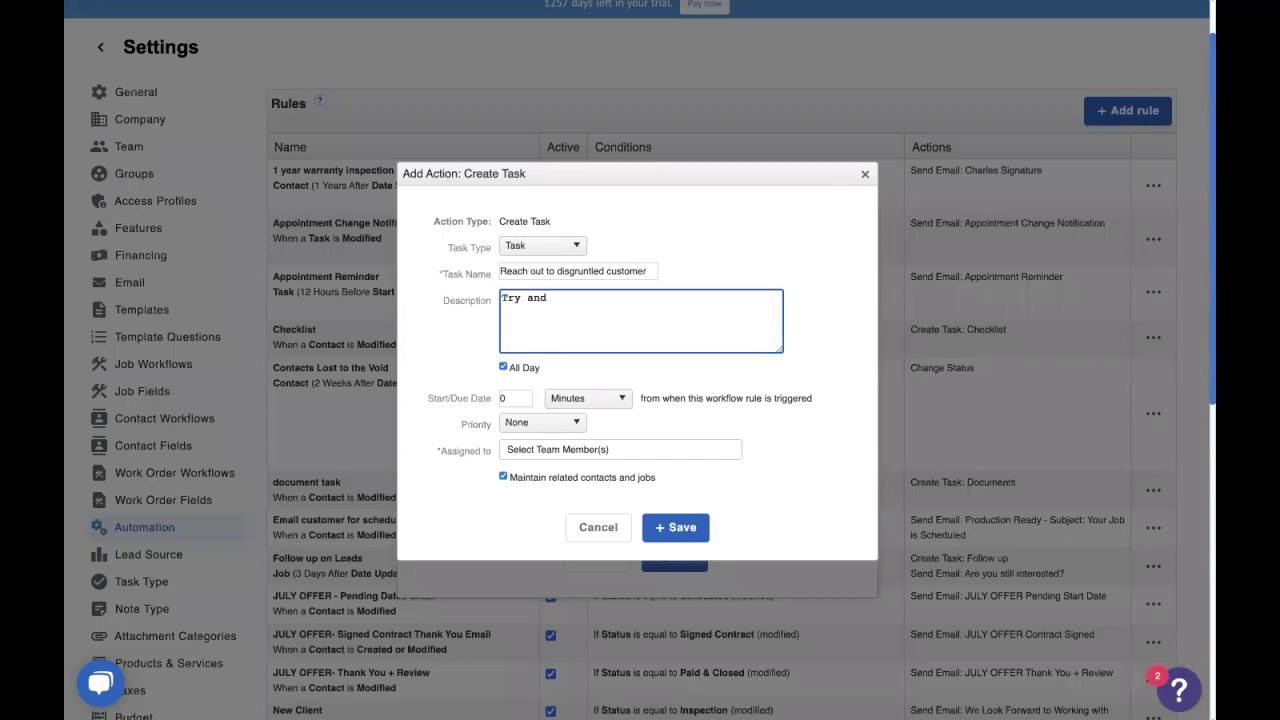
text(pacify the situation)
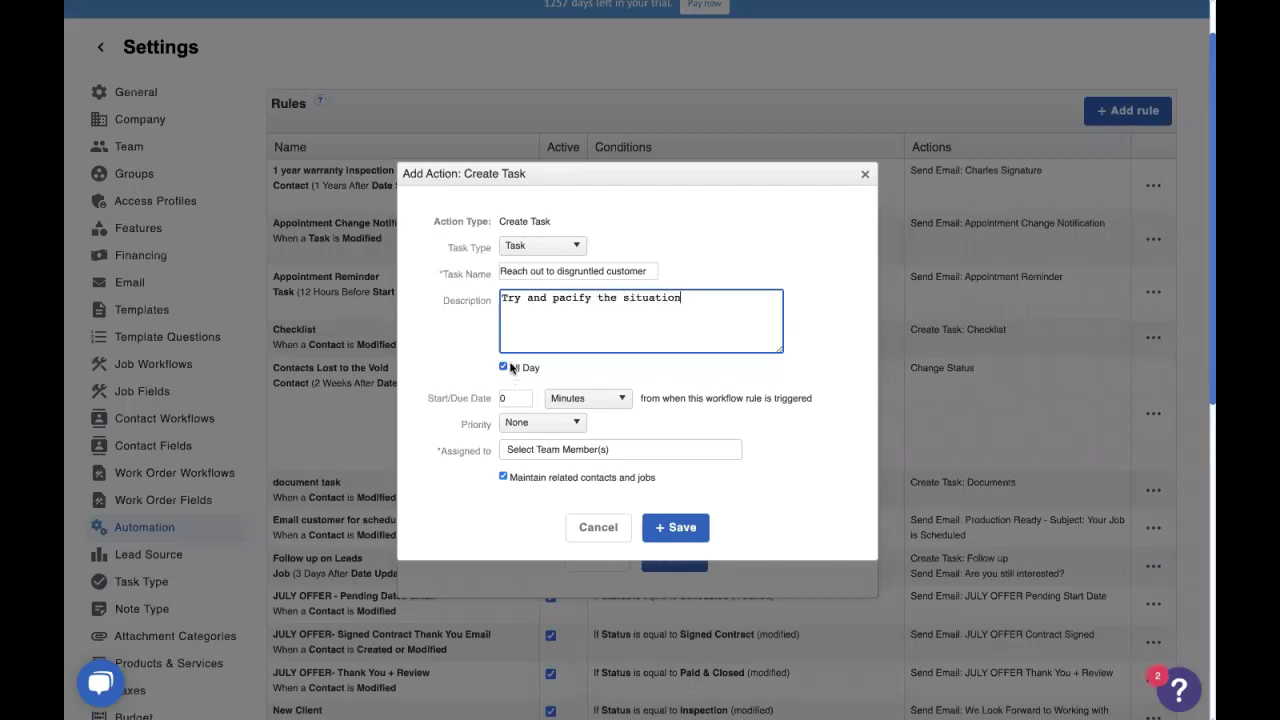
click(504, 367)
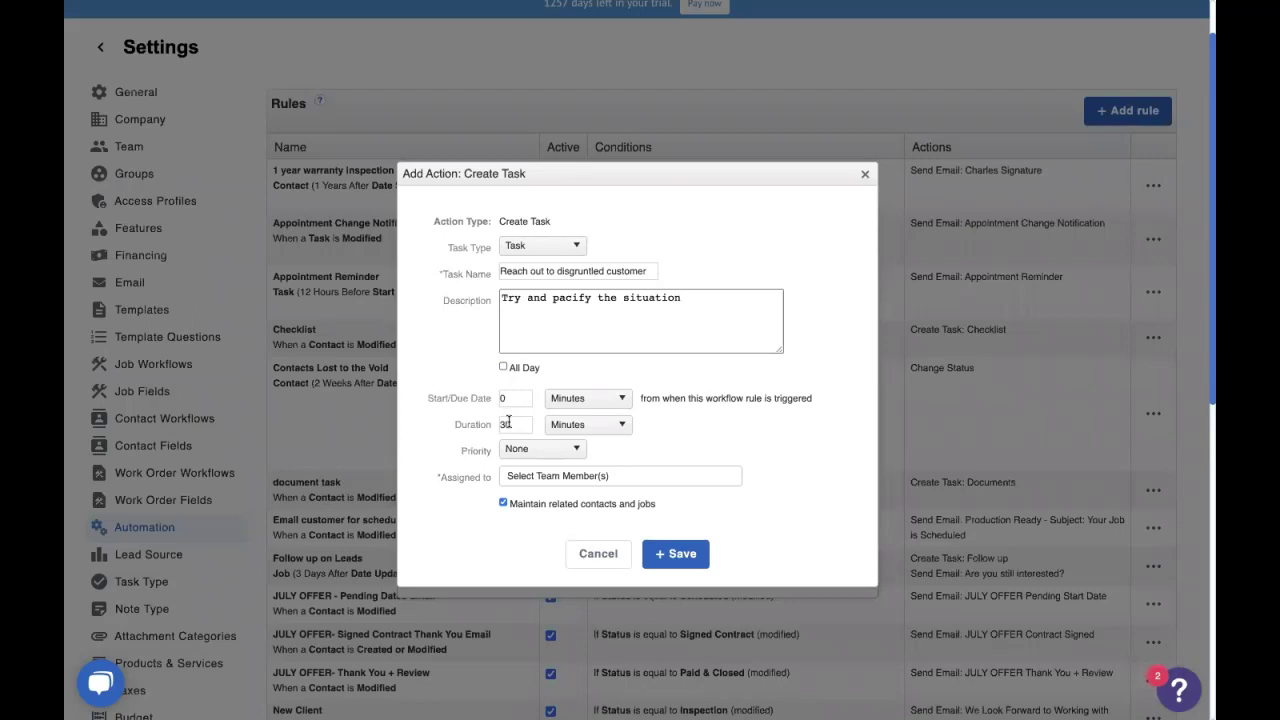
Step: Assign the task to Sales Rep, Current Assignees and a team member, then save it
click(530, 475)
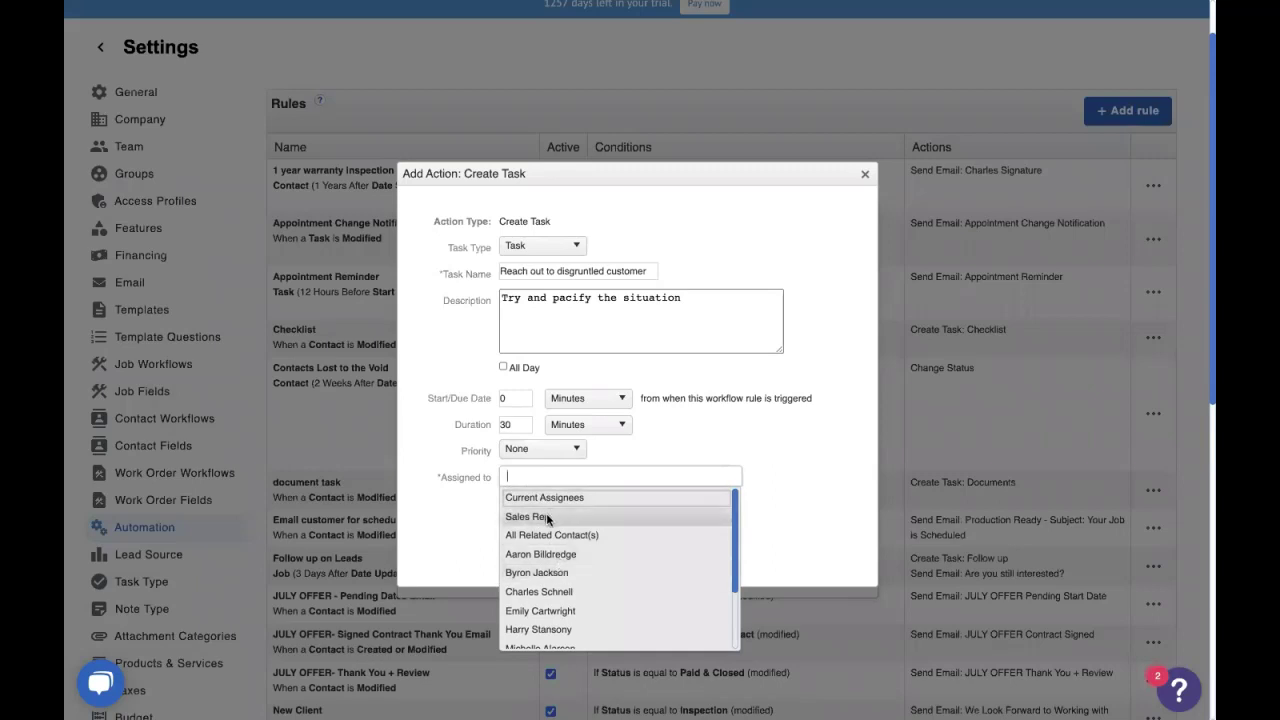
click(546, 516)
click(591, 475)
click(545, 495)
click(675, 482)
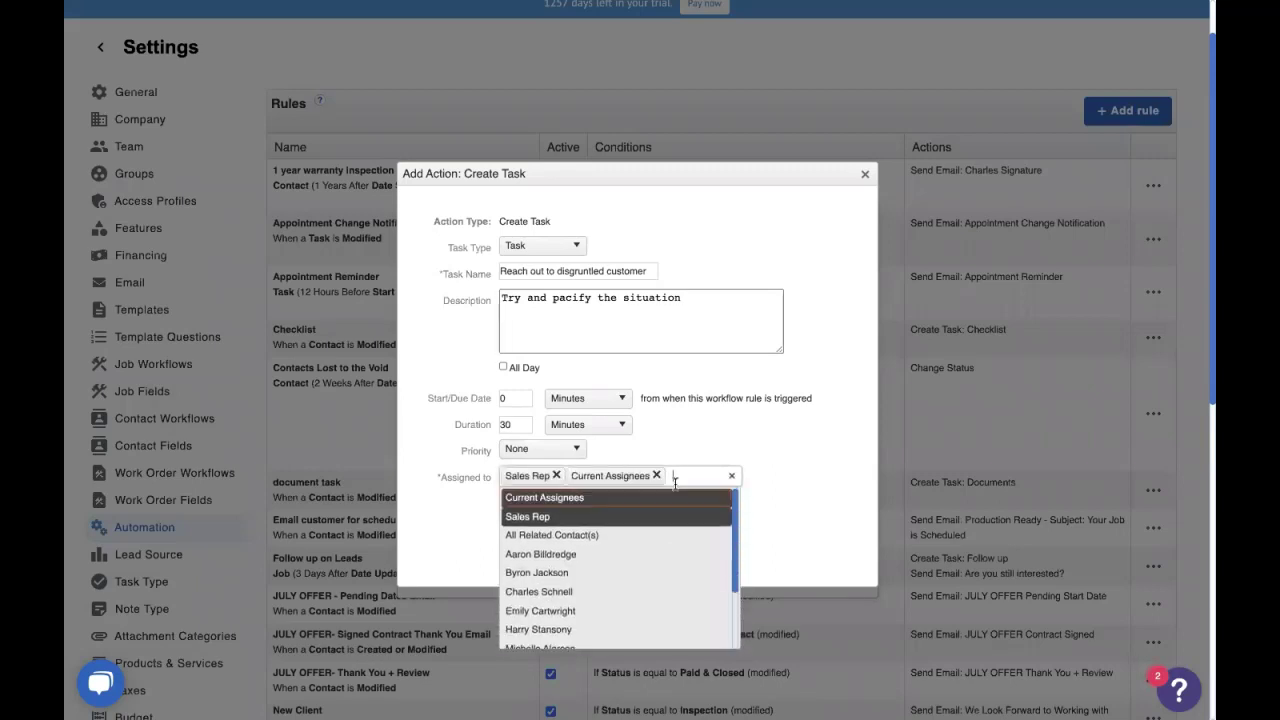
click(607, 592)
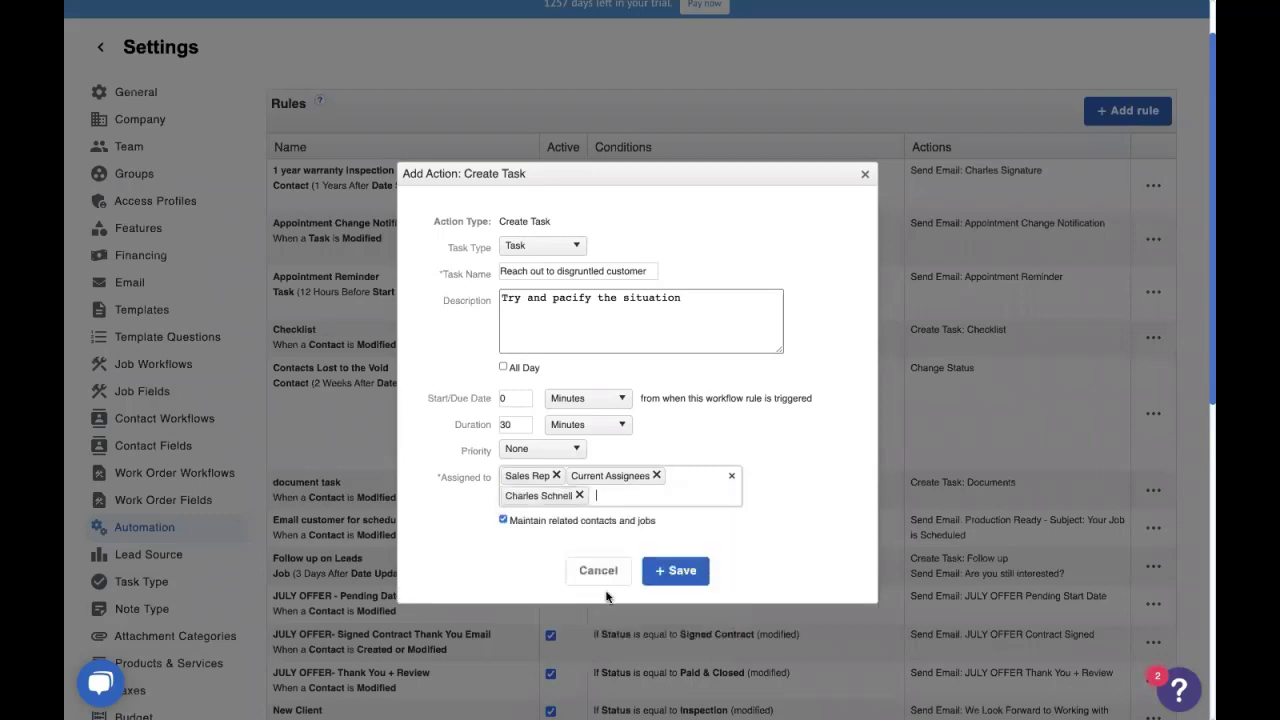
click(684, 578)
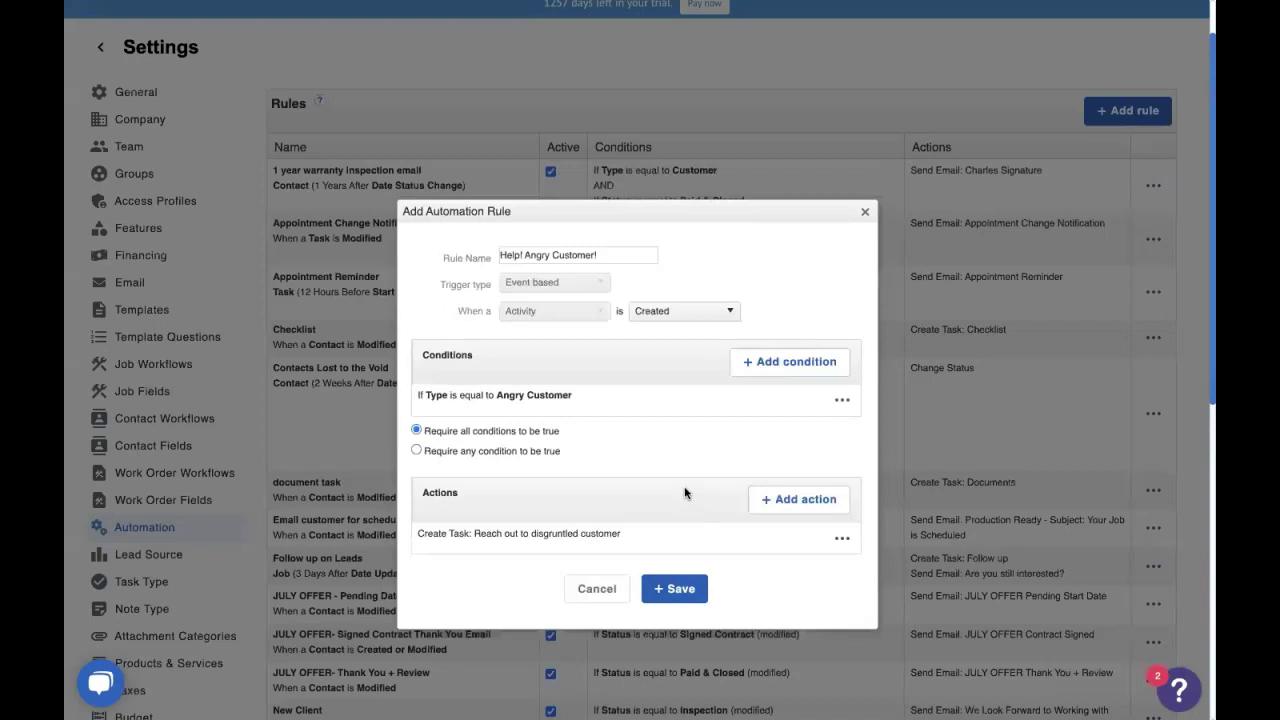
Step: Save the 'Help! Angry Customer!' automation rule
click(676, 590)
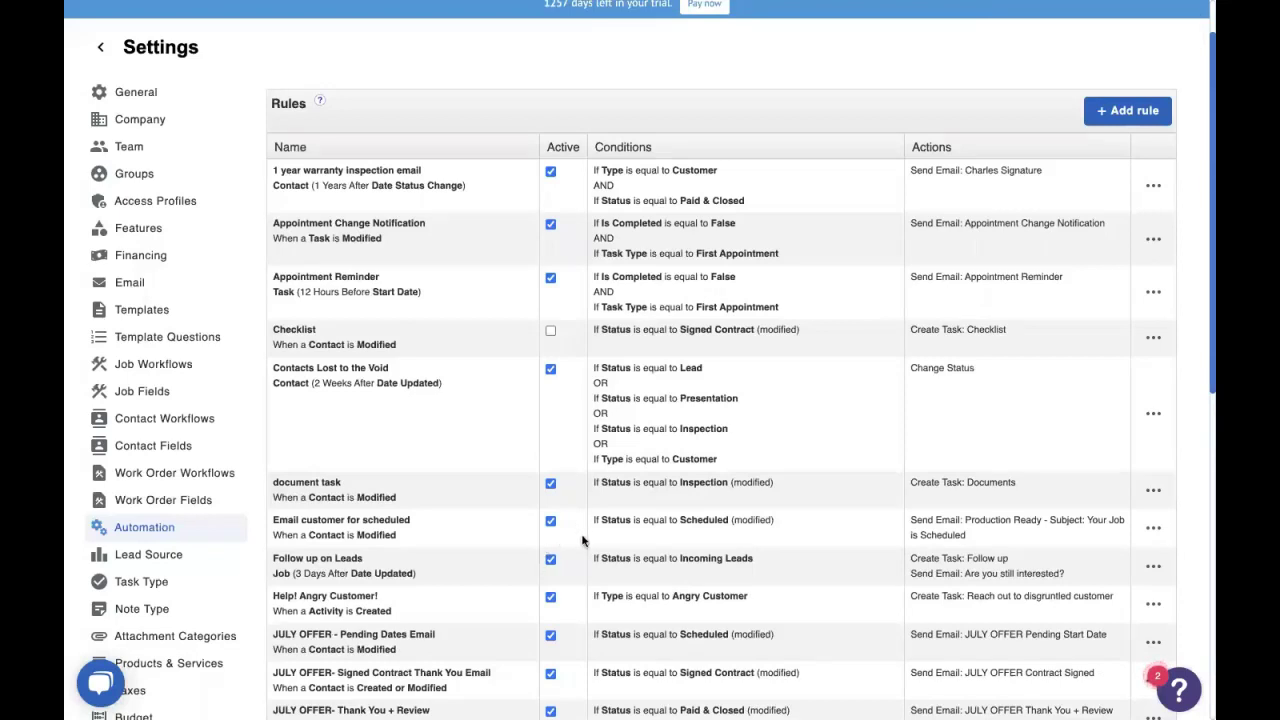
Step: Add a new rule named 'Move to Estimate' triggered when an Activity is created
click(1118, 112)
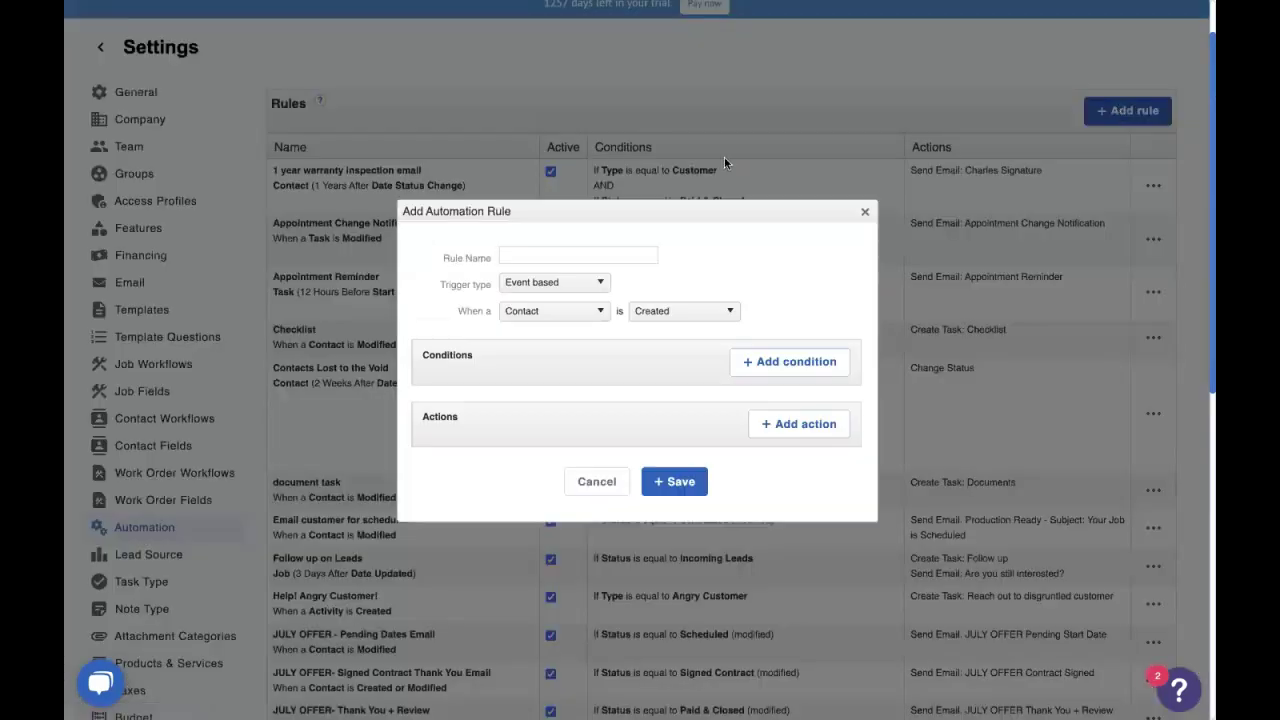
text(Move to Estimate)
click(592, 313)
scroll(554, 369, up, 1)
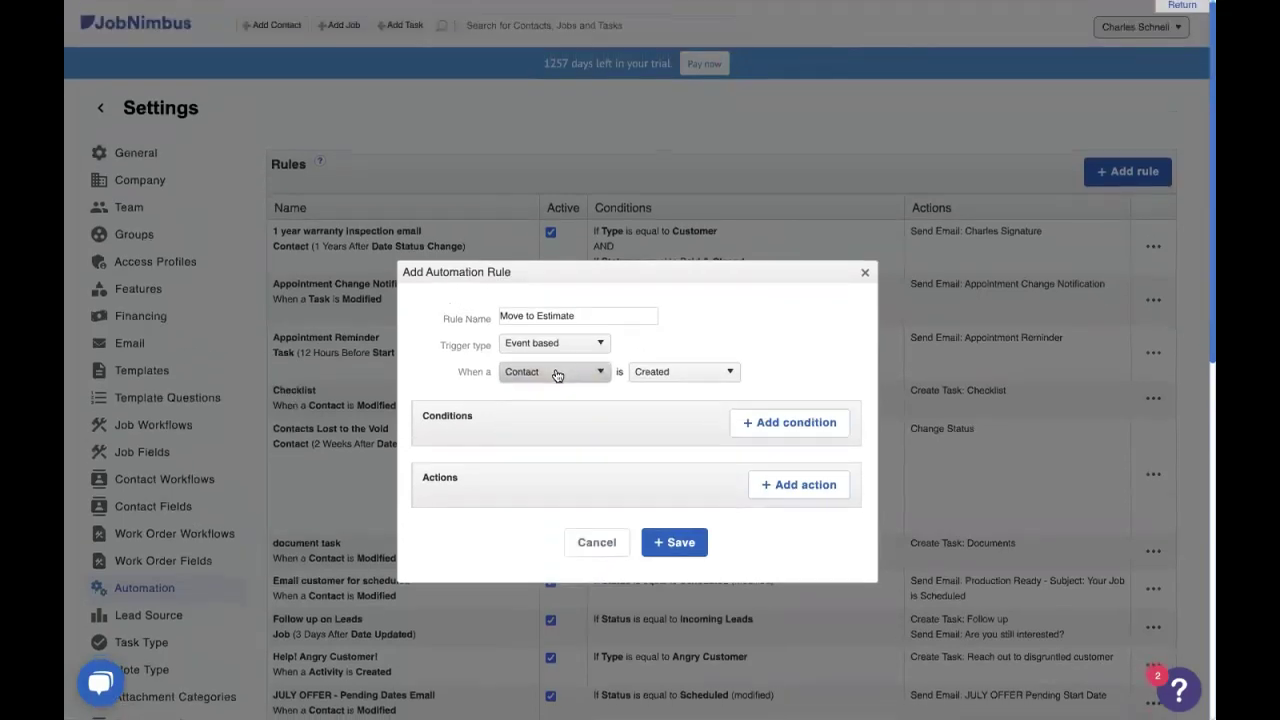
click(556, 371)
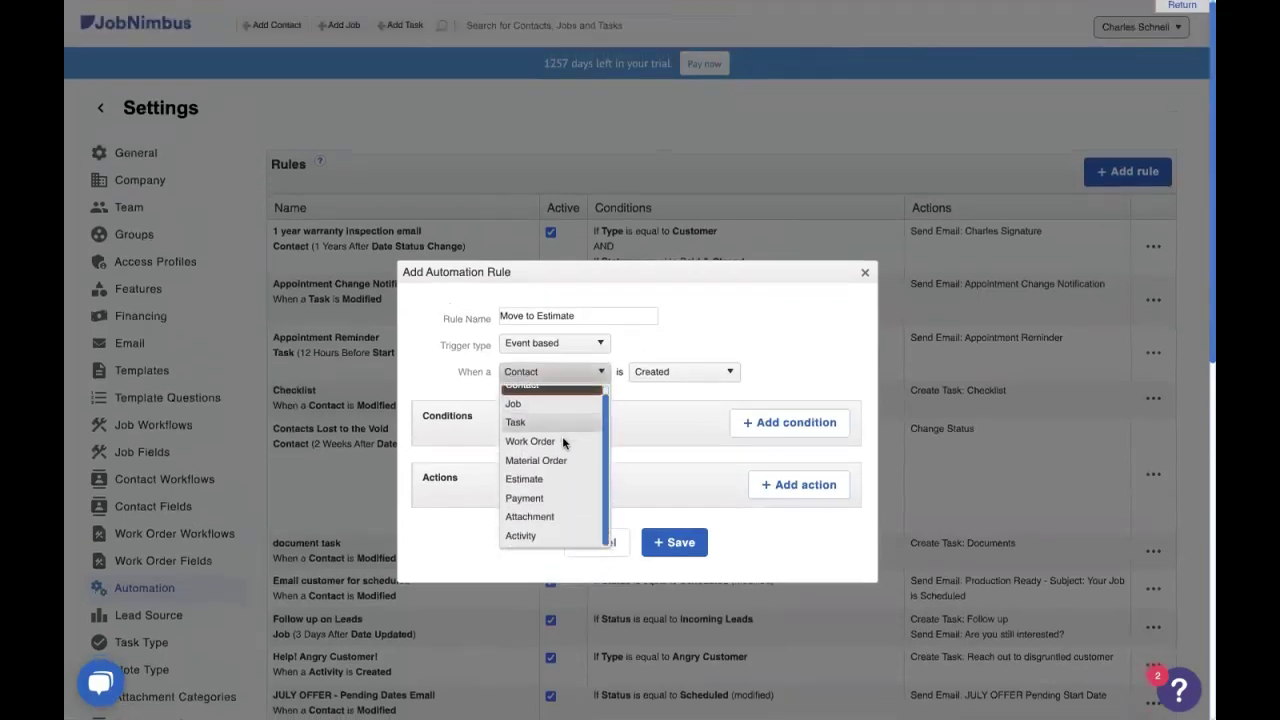
click(576, 534)
Step: Add and save a condition requiring the activity Note to contain 'Estimate Sent'
click(769, 421)
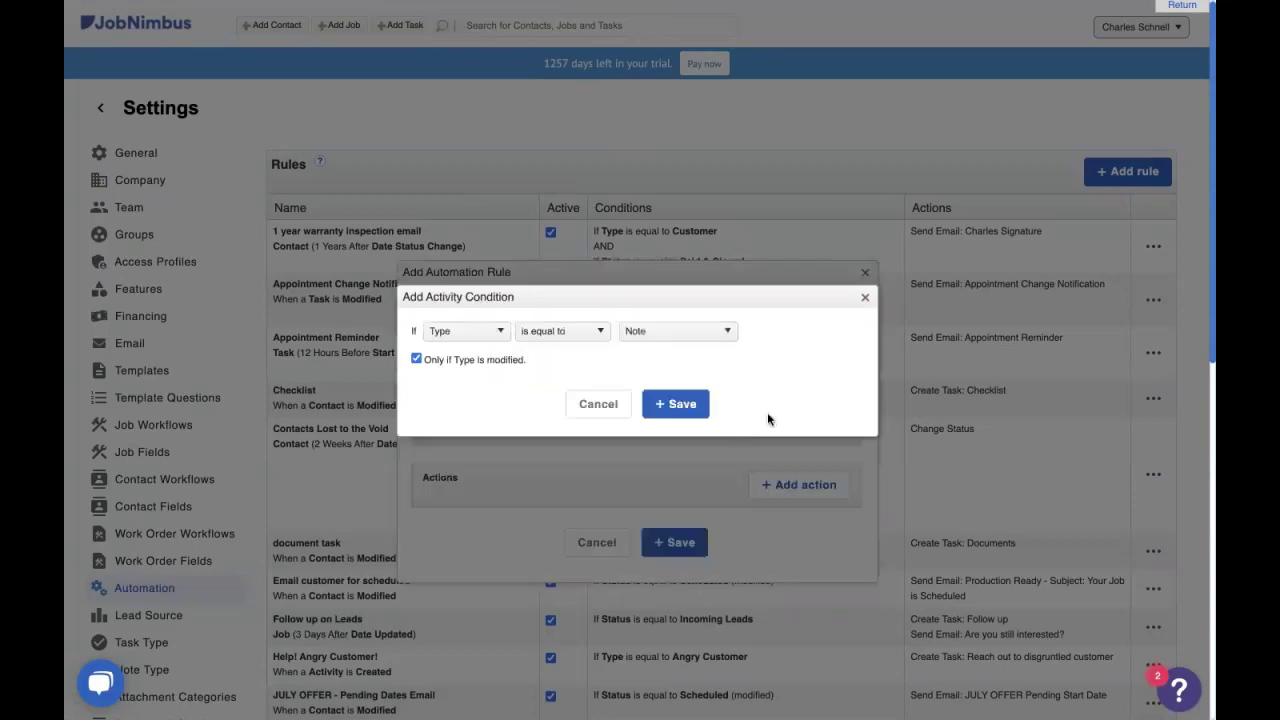
click(500, 337)
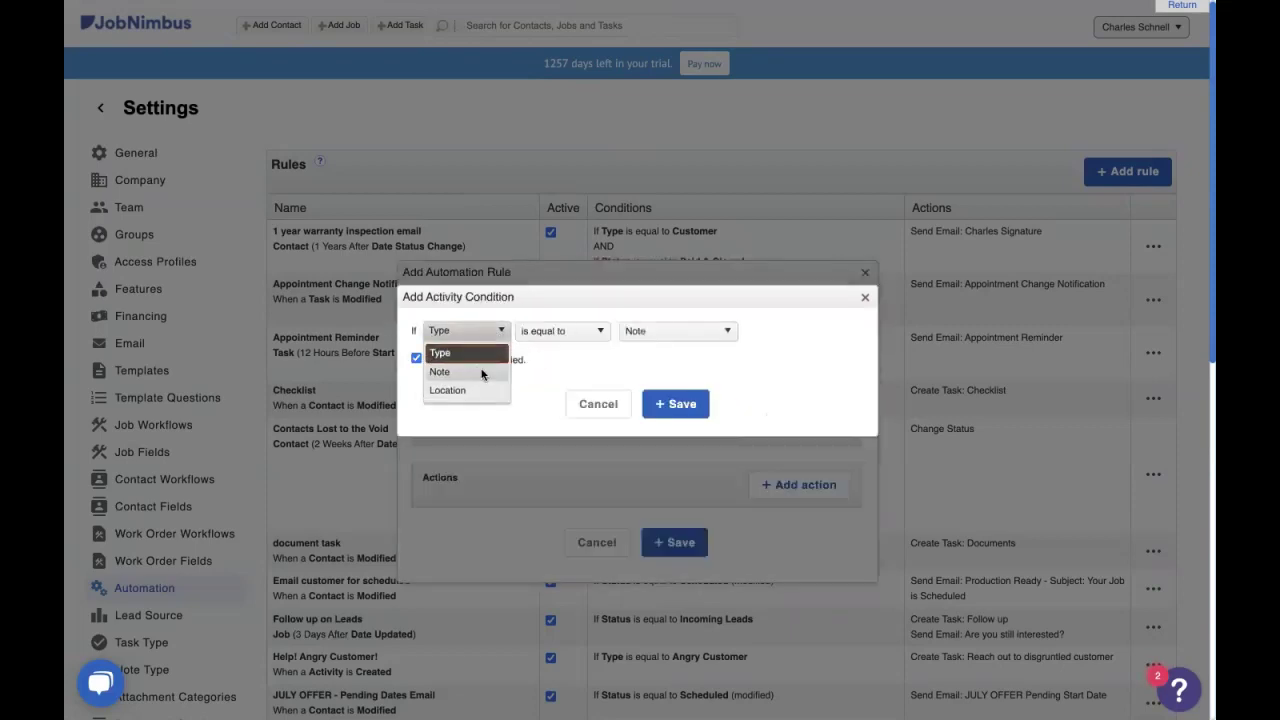
click(481, 372)
click(680, 334)
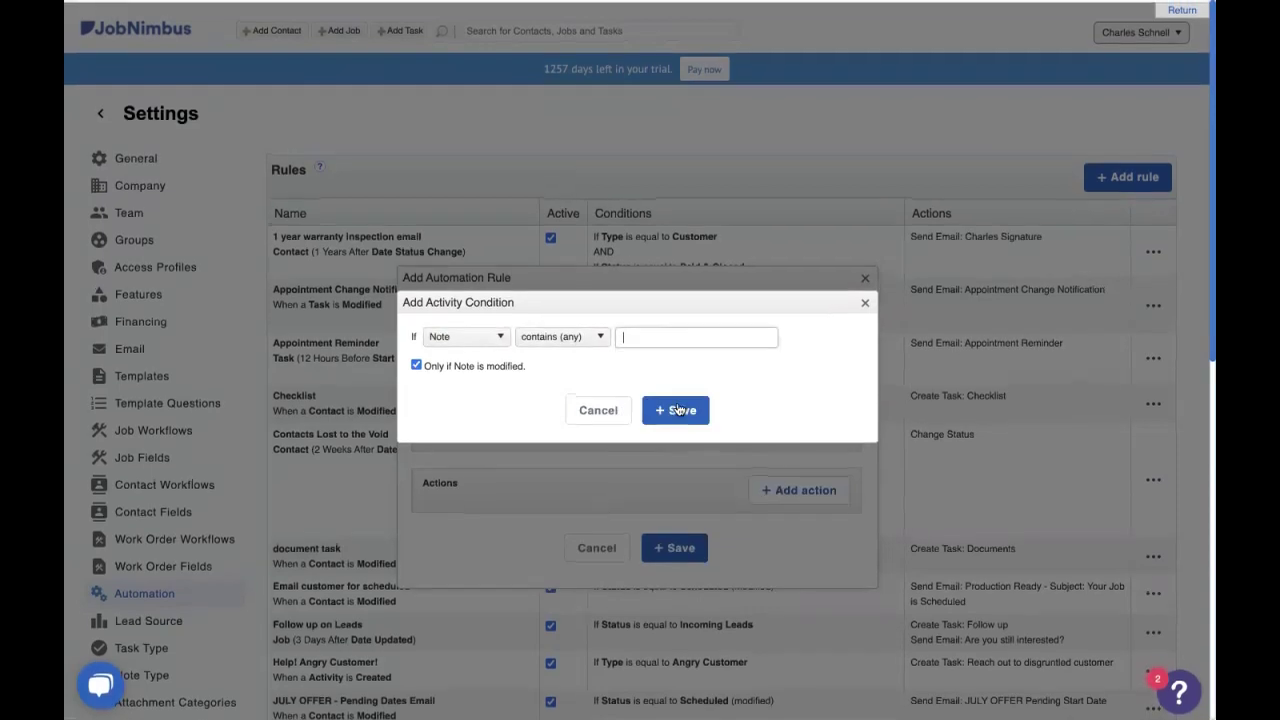
click(690, 337)
scroll(702, 392, down, 2)
scroll(700, 405, down, 4)
scroll(698, 418, down, 1)
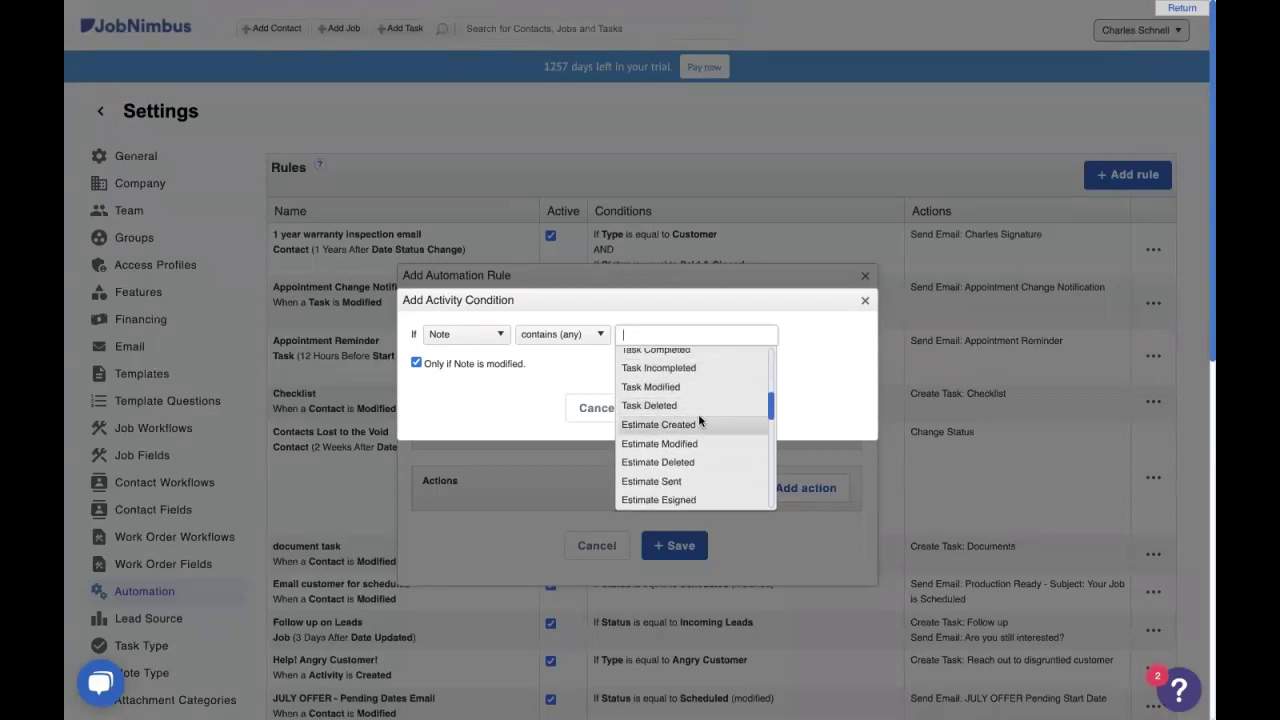
click(694, 484)
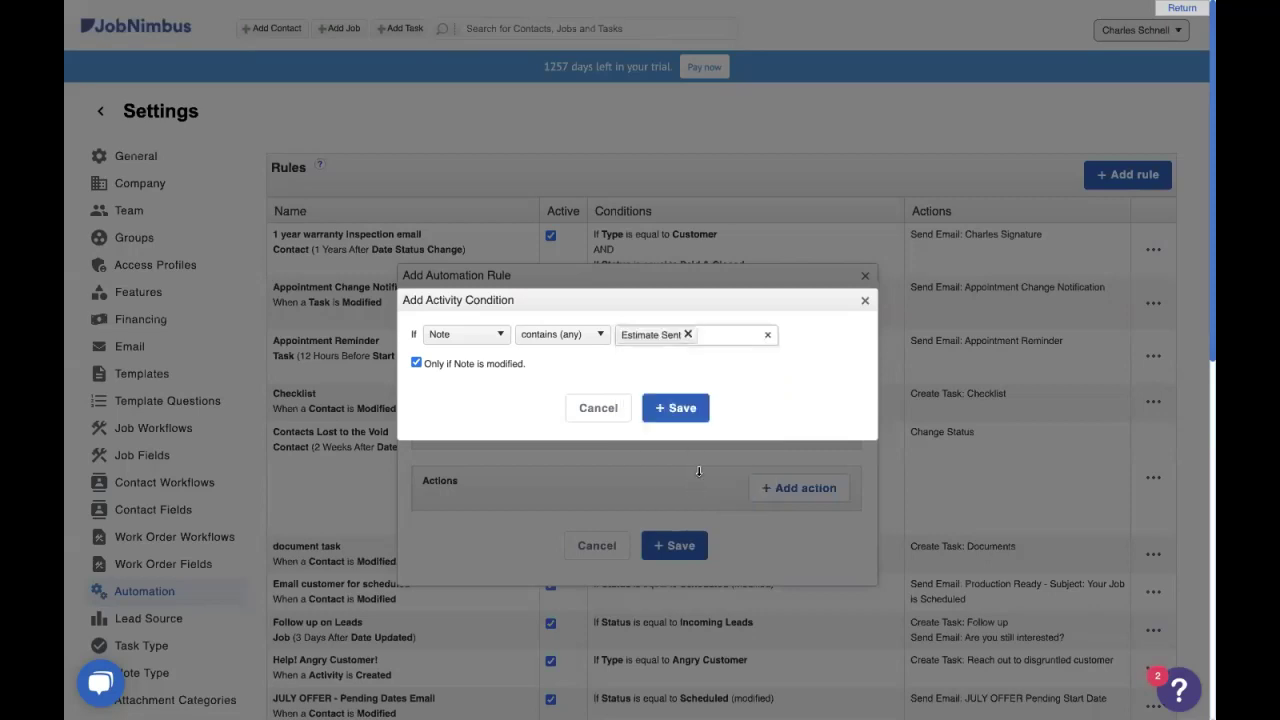
click(673, 407)
click(795, 563)
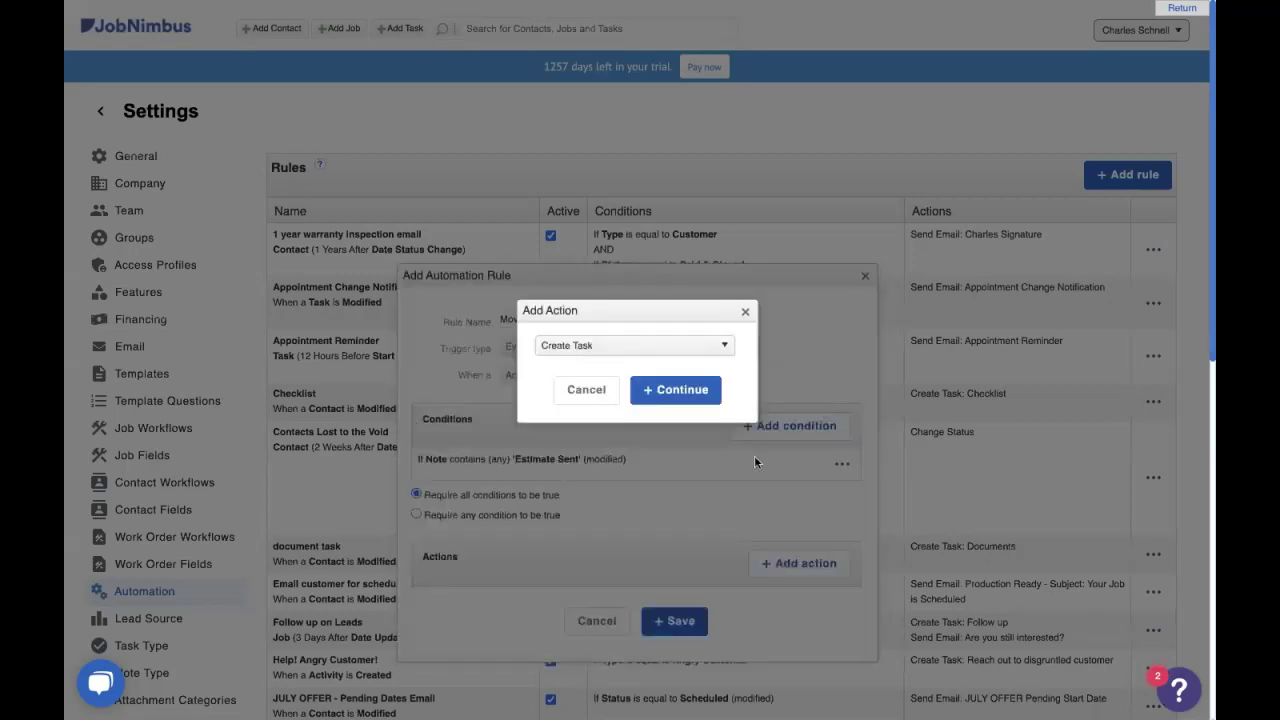
Step: Add a Change Status (Parent Contact) action setting Customer – Estimate, then close the rule dialog
click(612, 346)
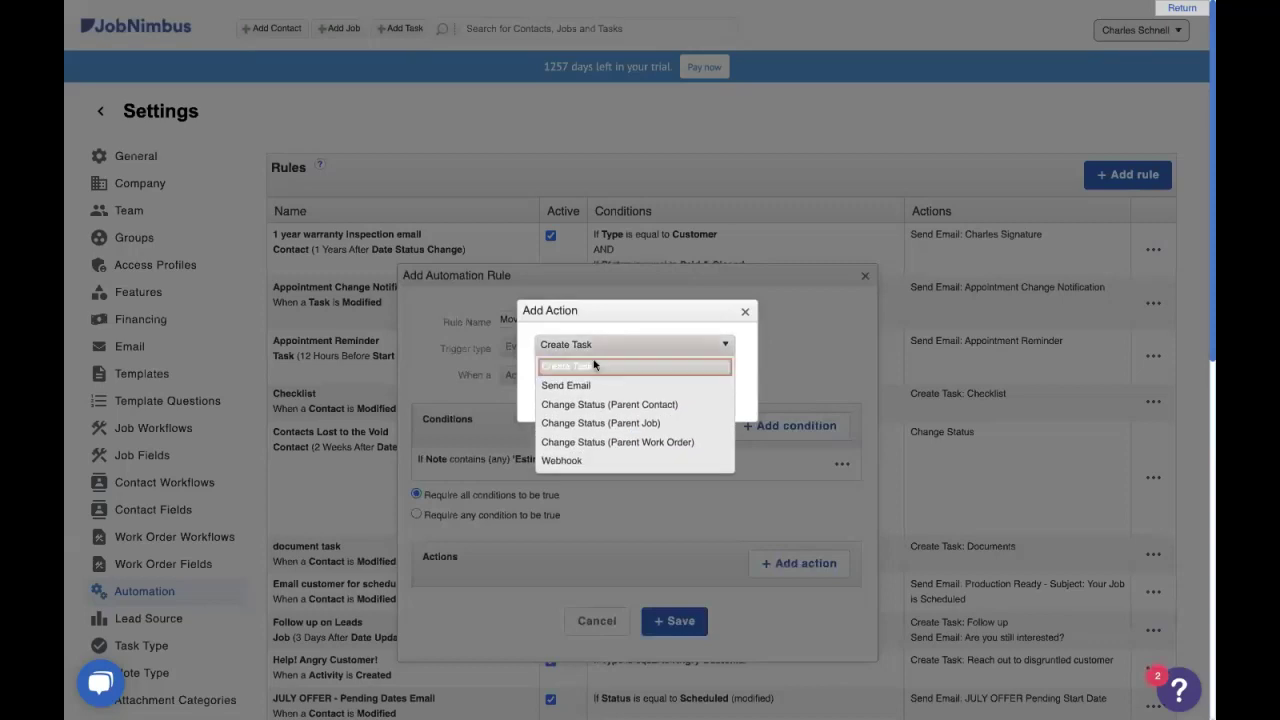
click(610, 410)
click(673, 392)
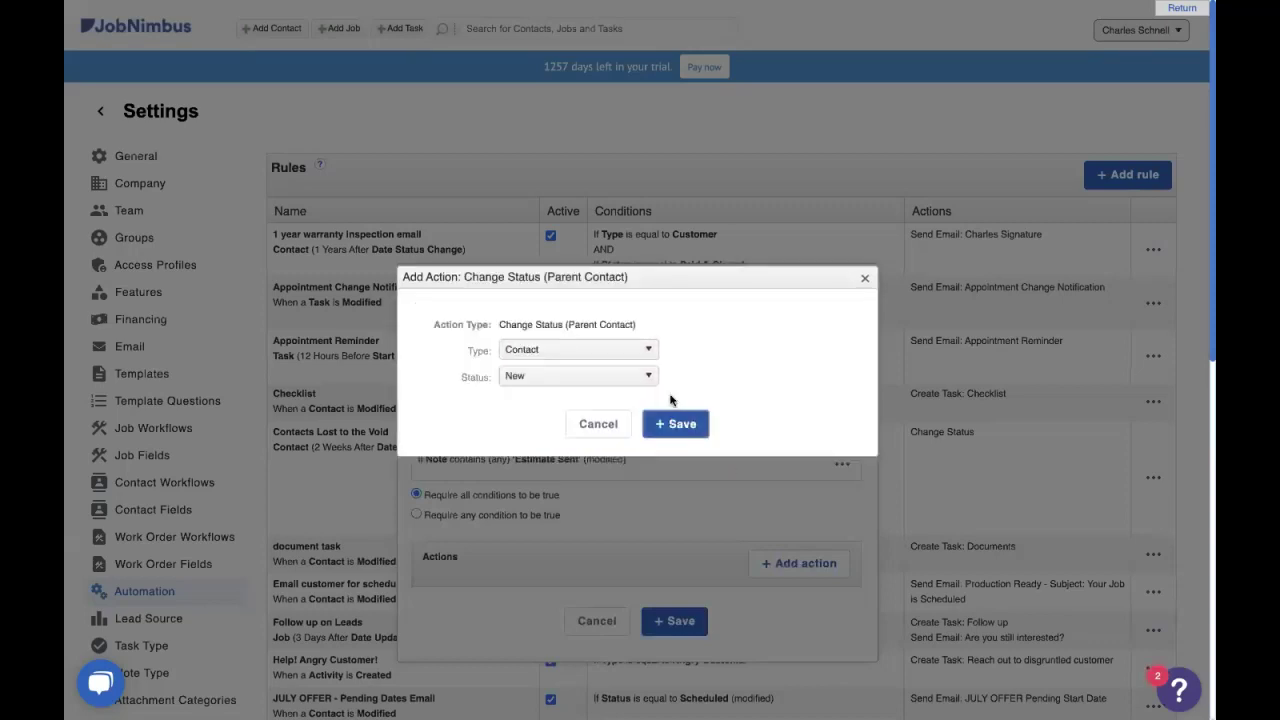
click(565, 350)
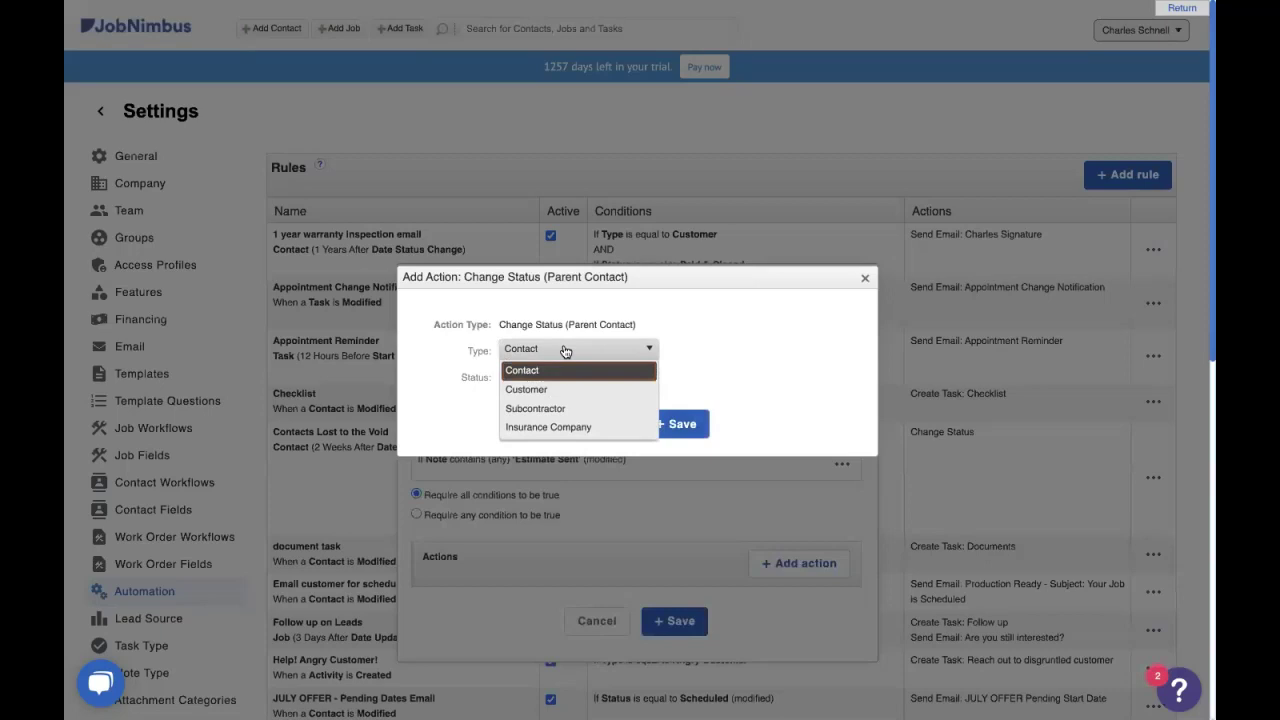
click(567, 389)
click(566, 376)
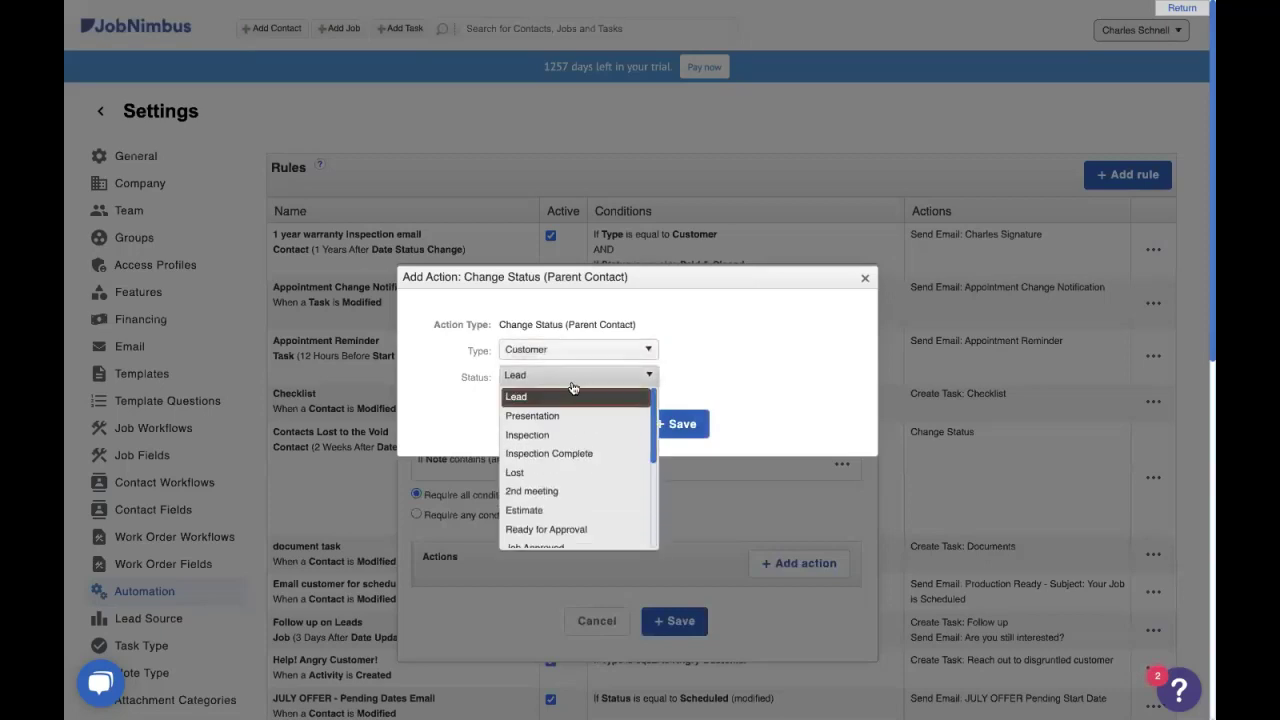
click(581, 508)
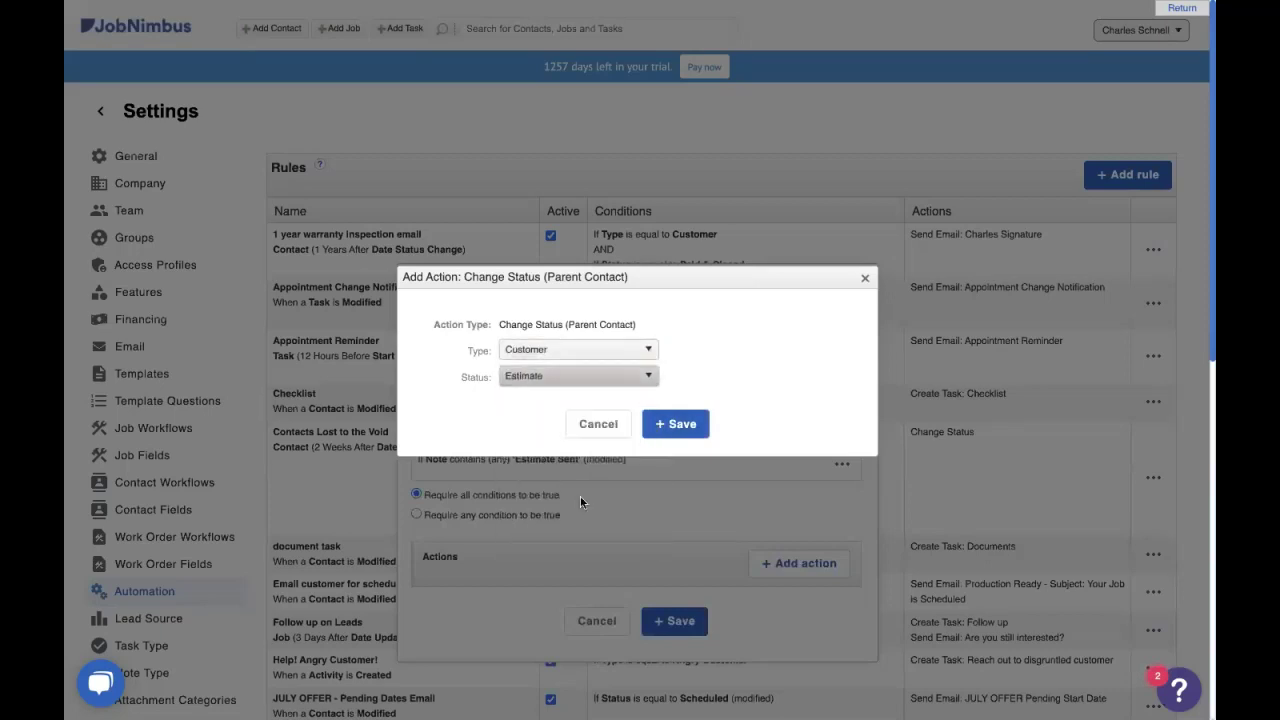
click(659, 424)
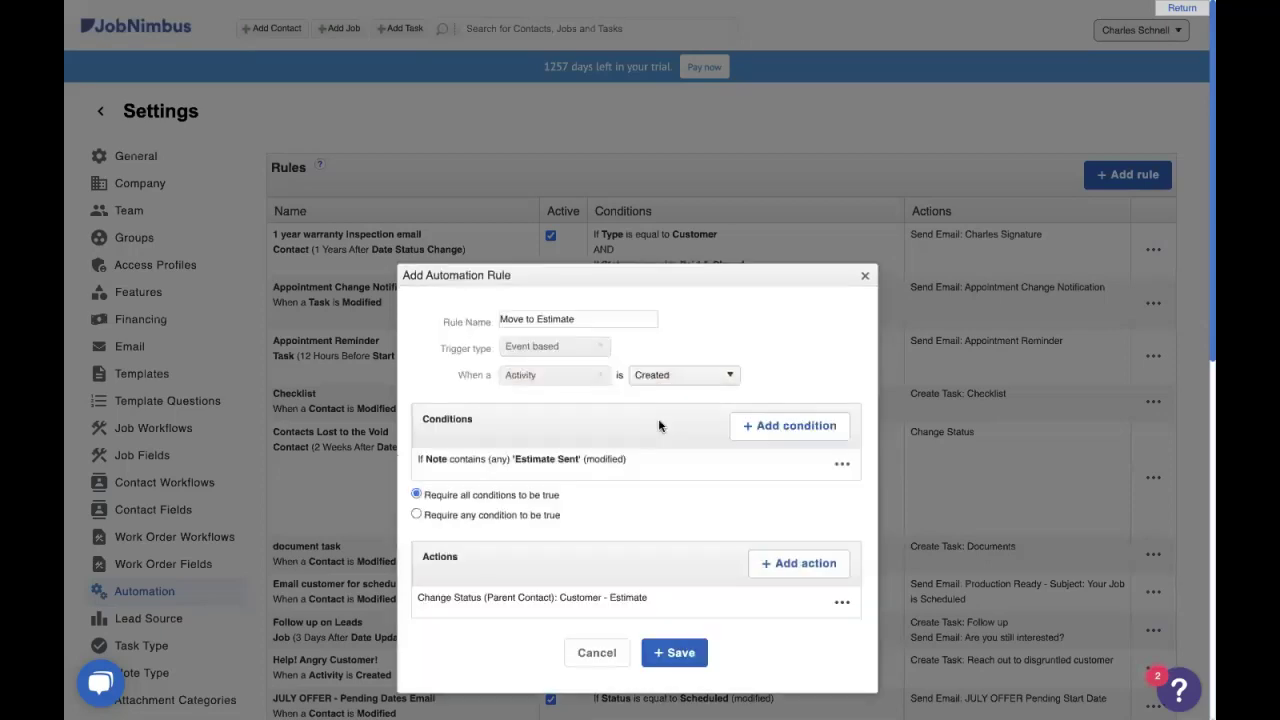
key(Escape)
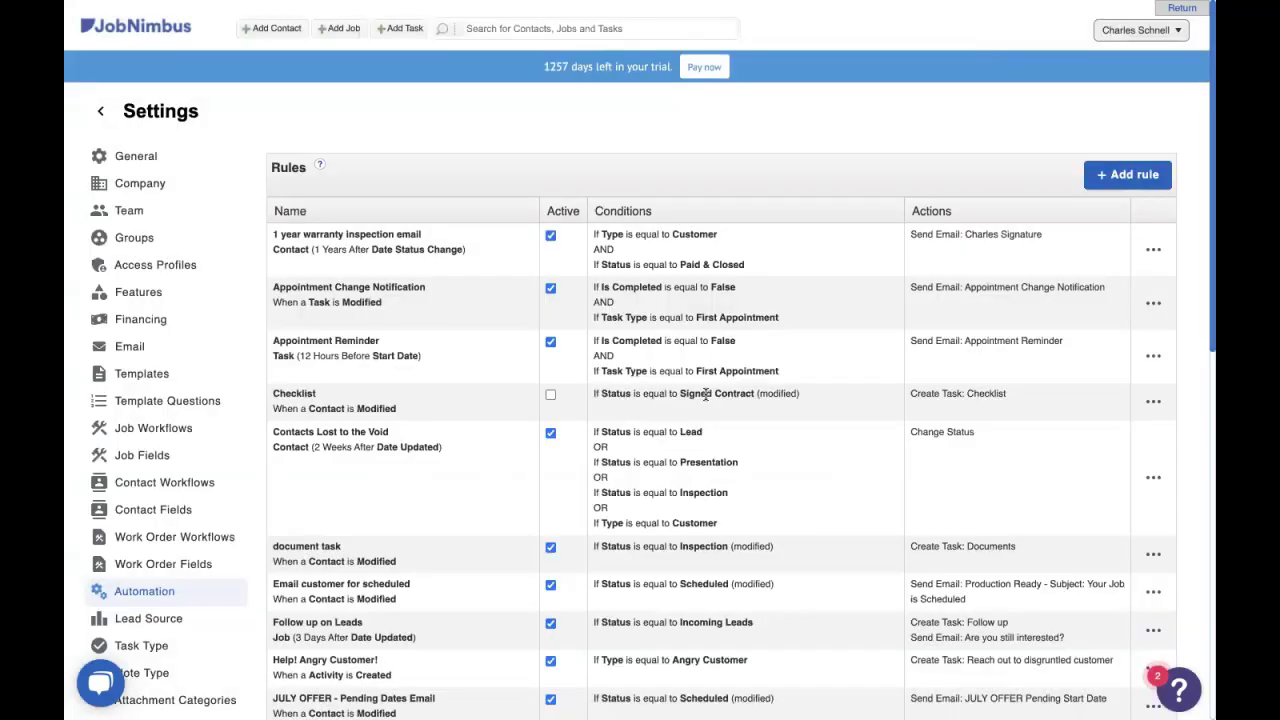